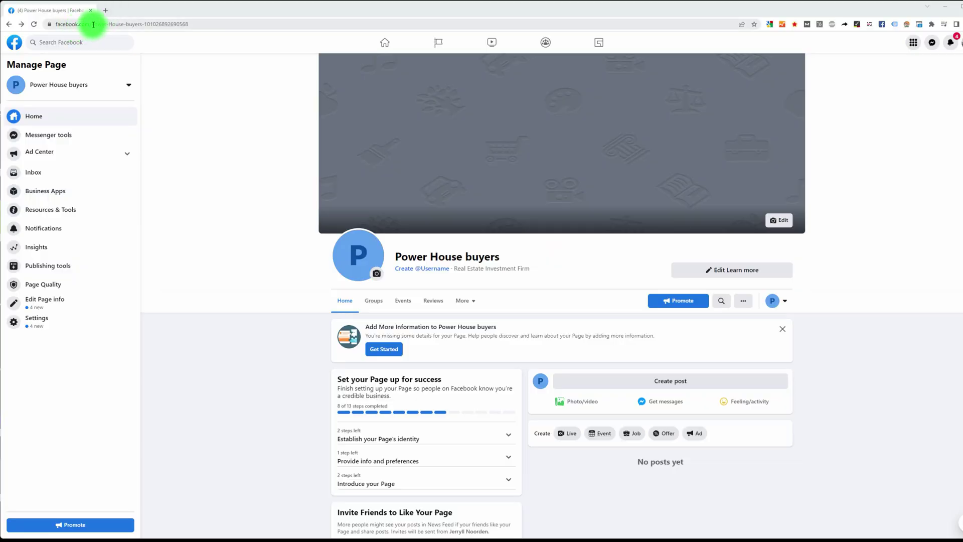
Leave the Power House buyers Page for the Facebook home feed.
click(86, 24)
text(facebook.com)
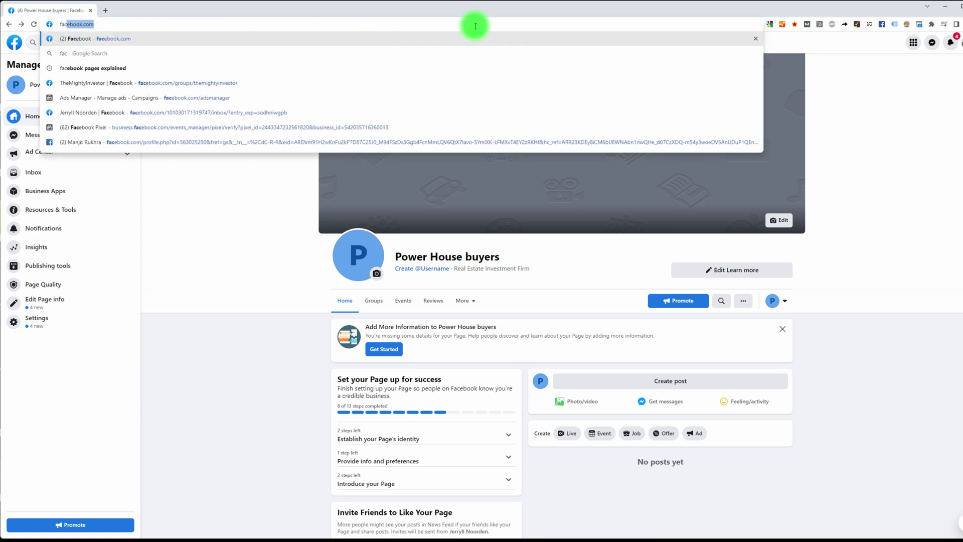
key(Return)
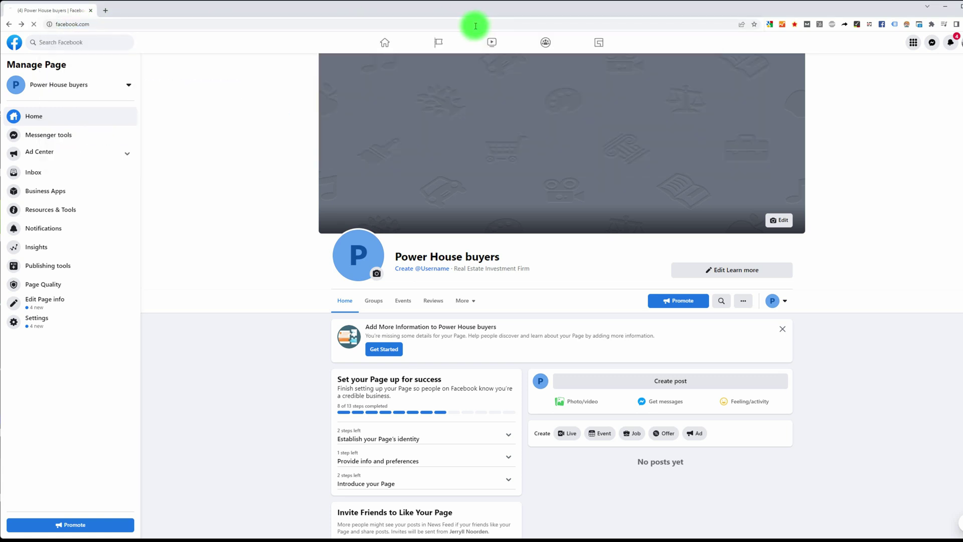
Open Facebook Ads Manager using the 'adsma' address bar suggestion.
click(108, 25)
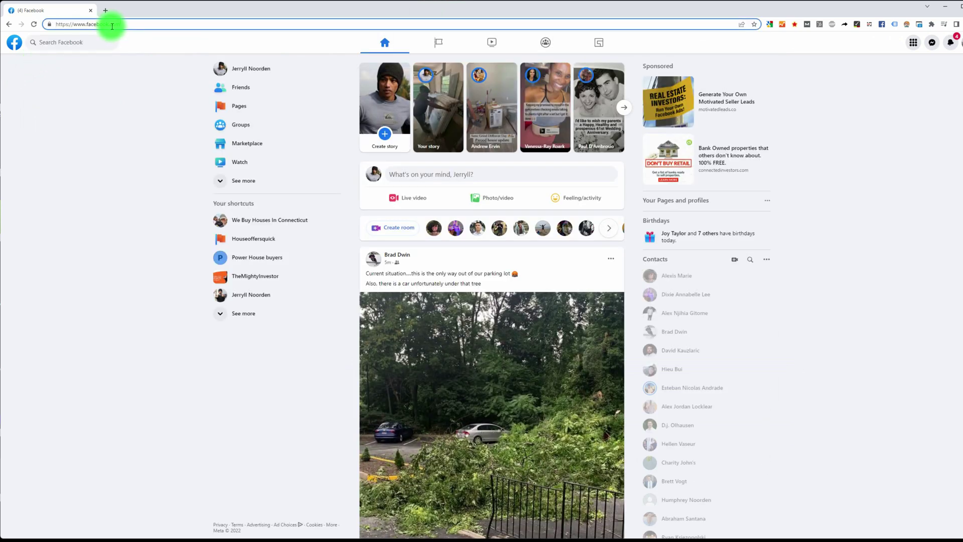
text(adsma)
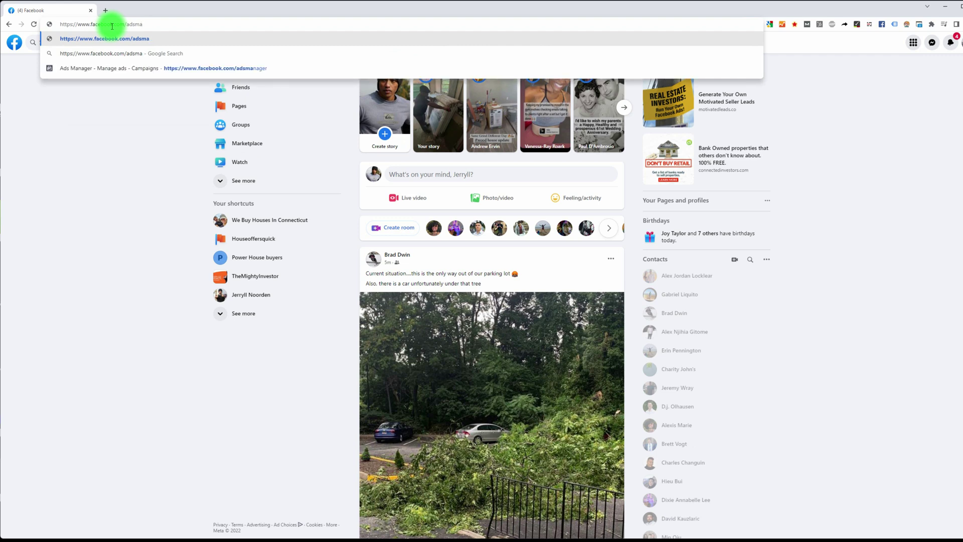
click(231, 67)
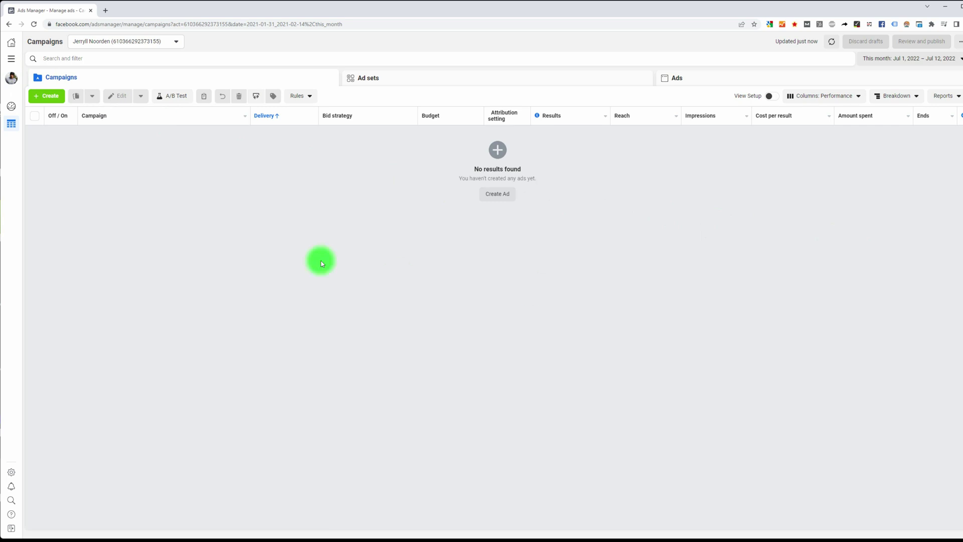
Show the All tools panel from the Ads Manager sidebar menu.
click(12, 59)
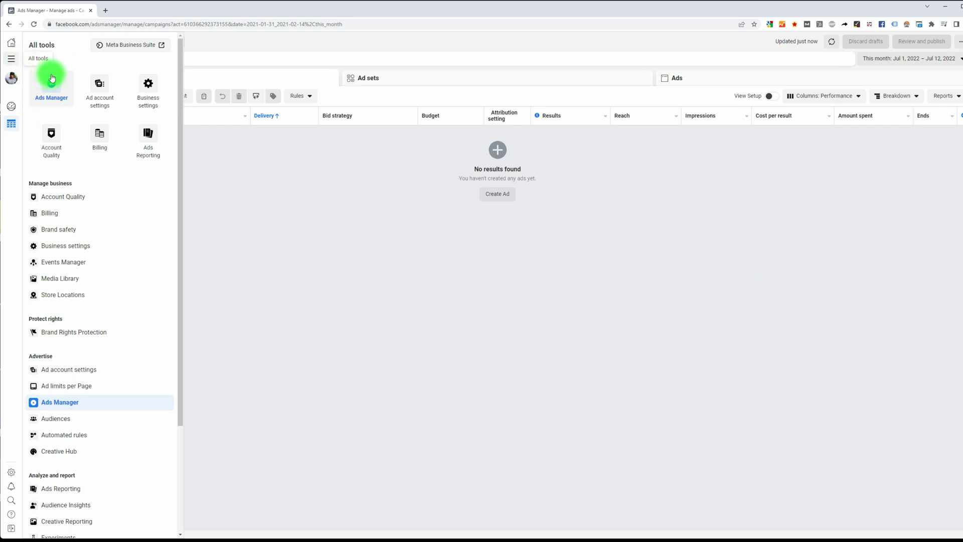
From Business settings, create the business 'Power House Buyers LLC' with its business e-mail address.
click(143, 94)
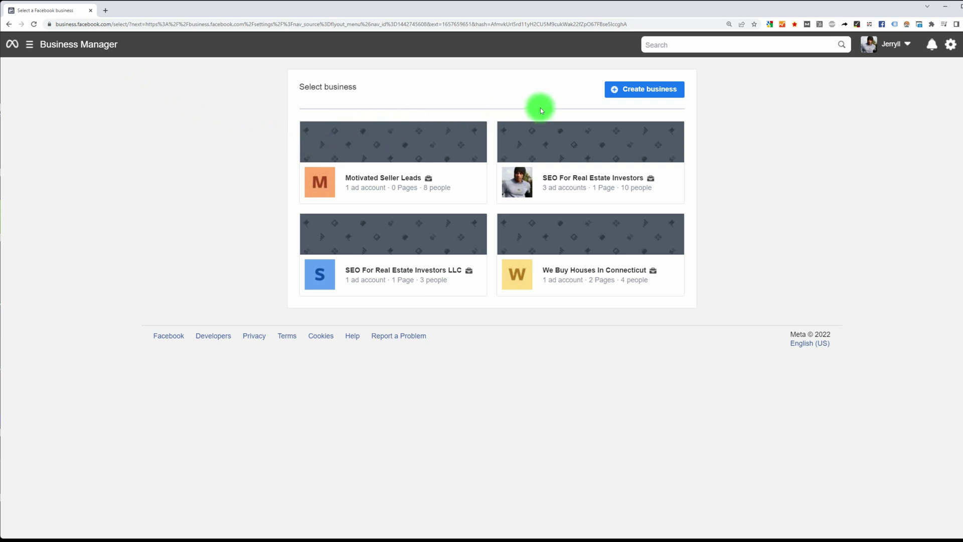
click(621, 96)
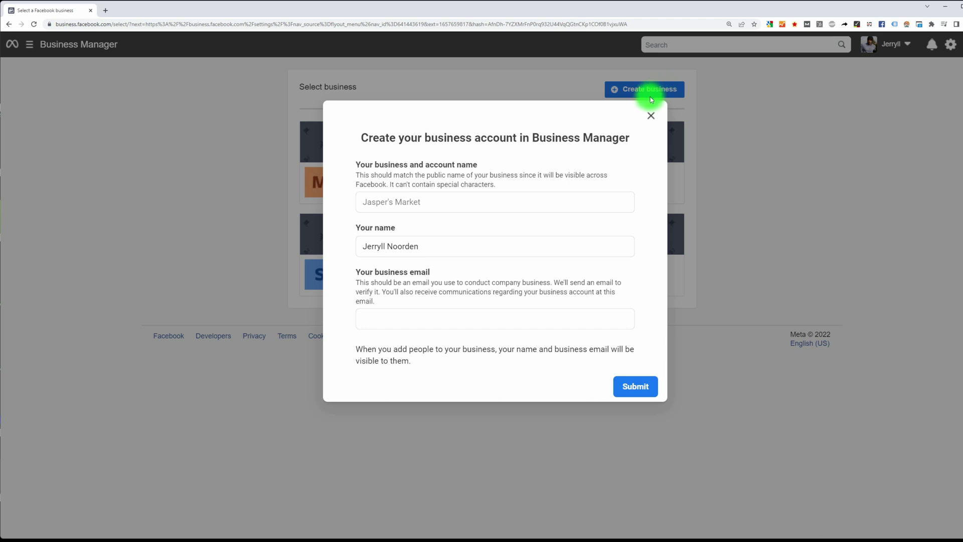
click(451, 203)
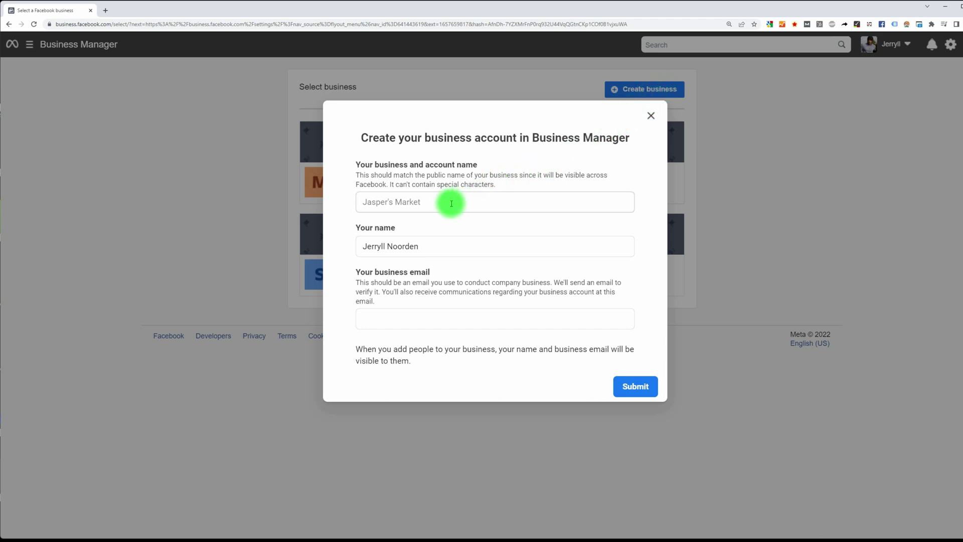
click(452, 203)
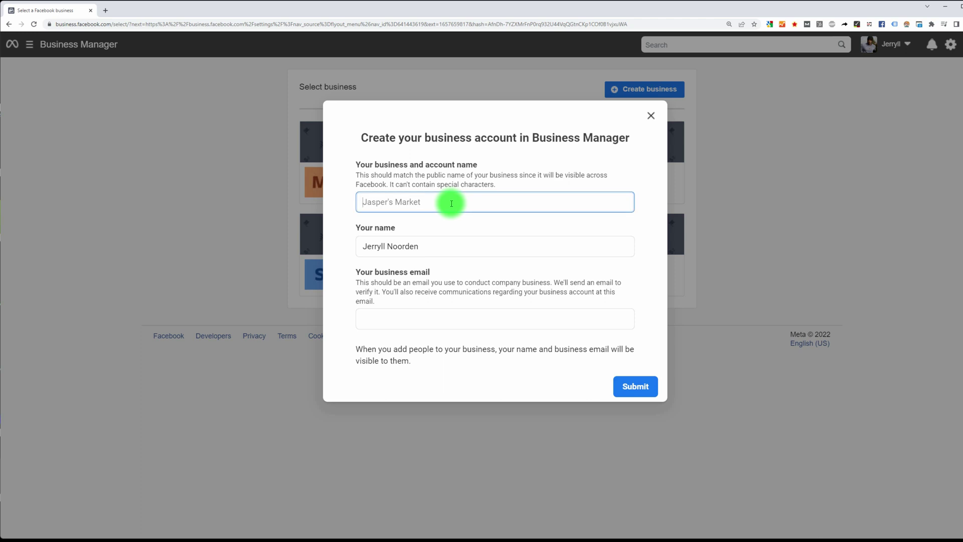
text(Power House Buyers LLC)
click(404, 322)
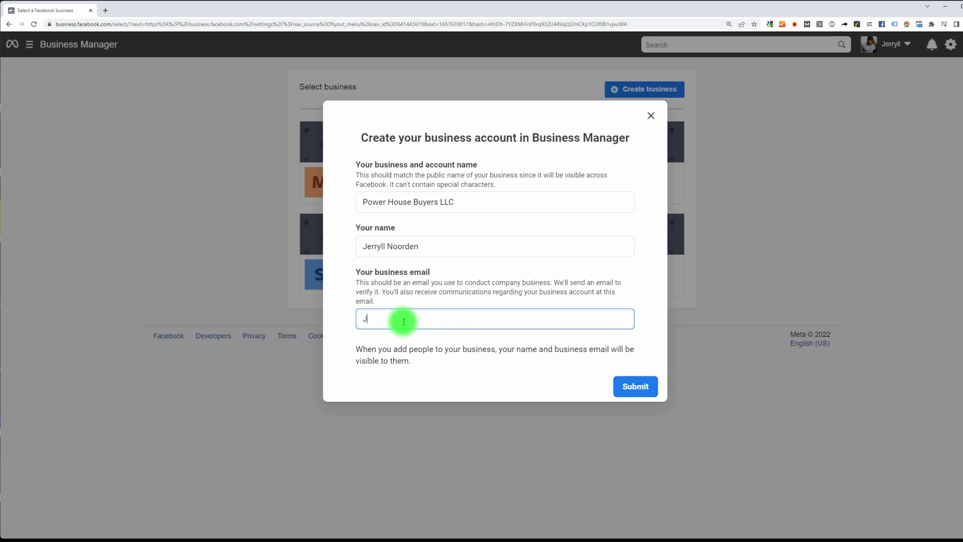
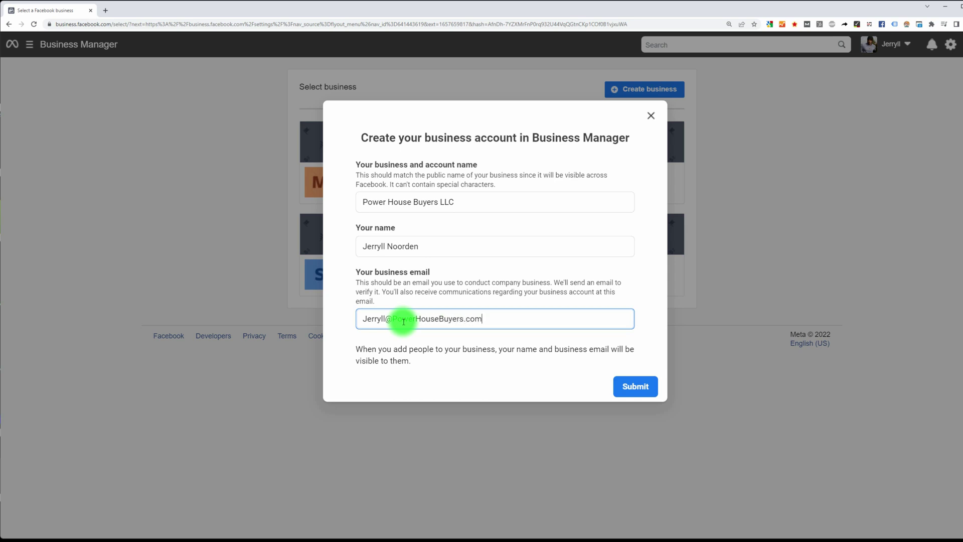
click(633, 386)
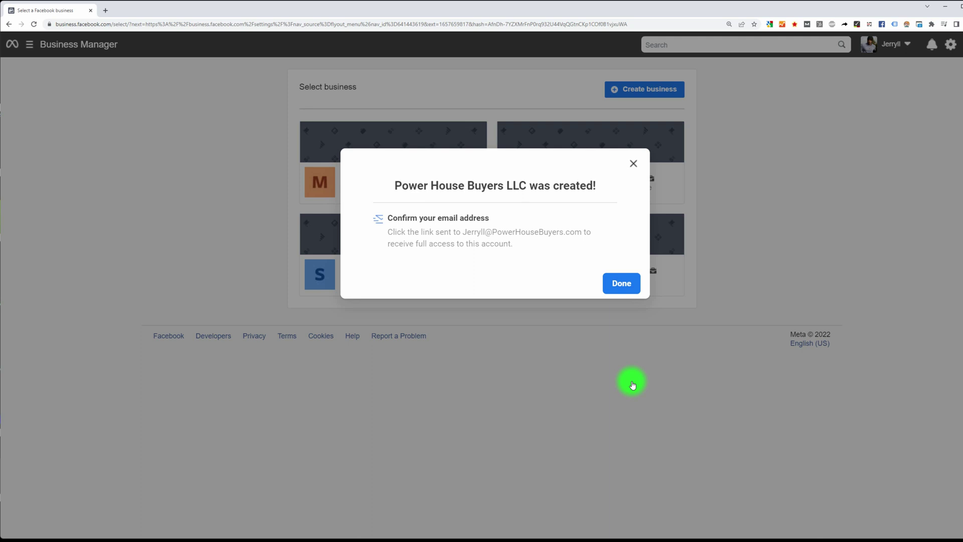
Dismiss the creation notice and bring up the business account list on the home page.
click(635, 287)
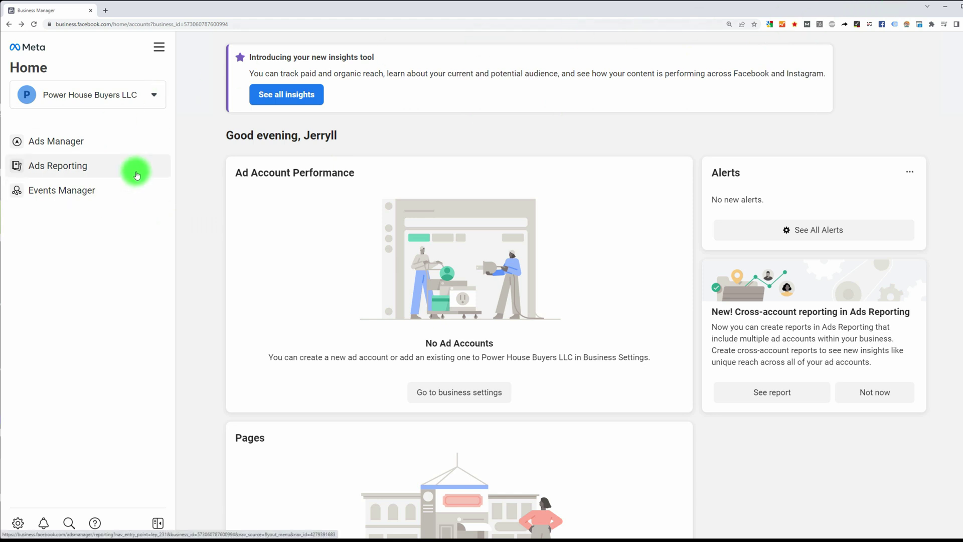
click(150, 94)
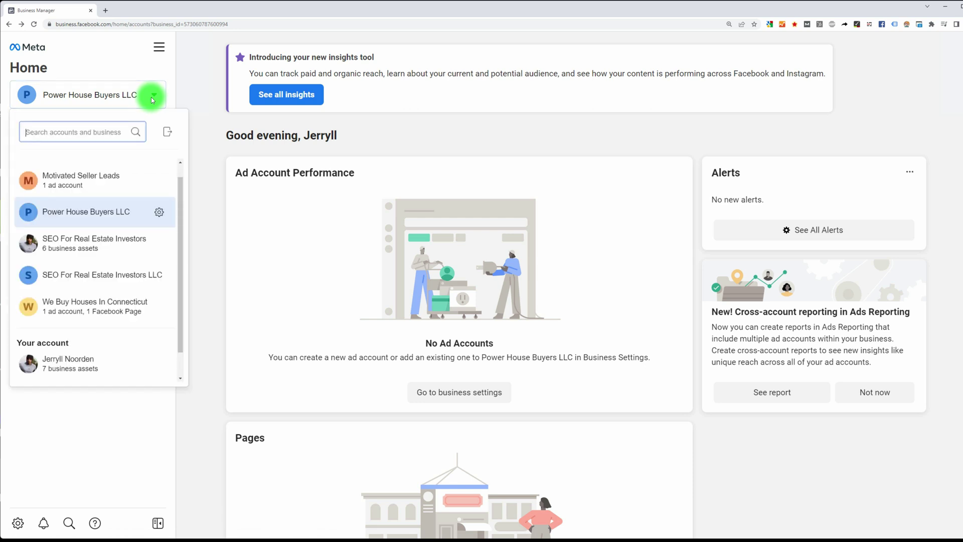
mouse_move(75, 360)
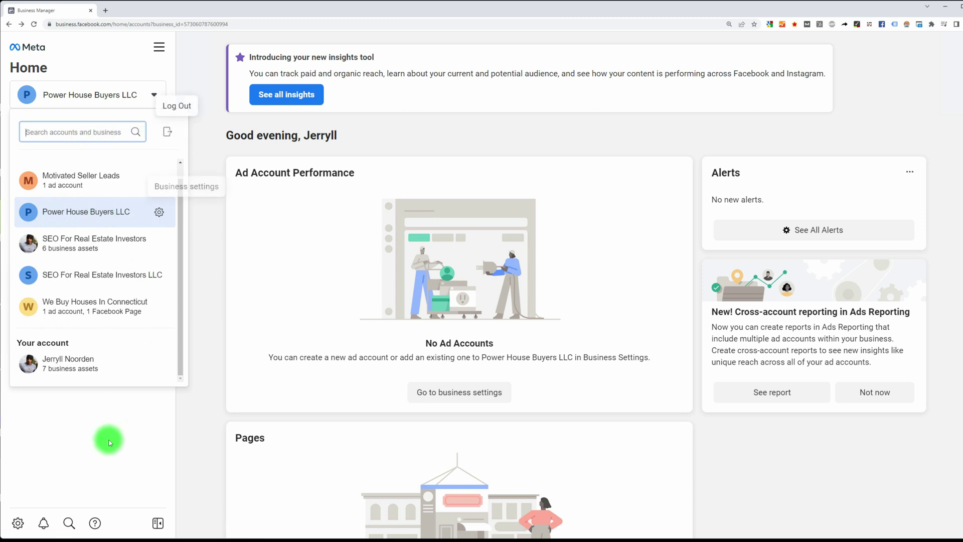
click(107, 441)
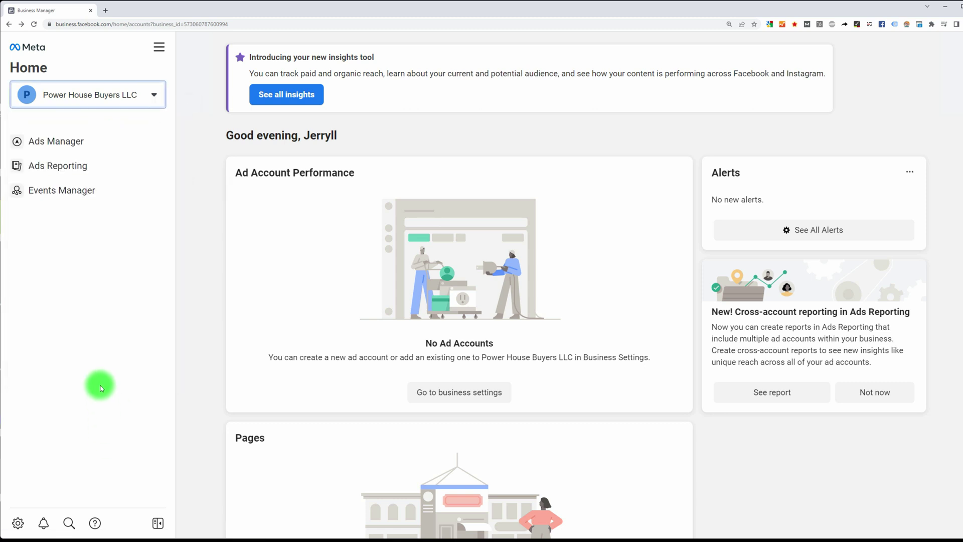
click(156, 95)
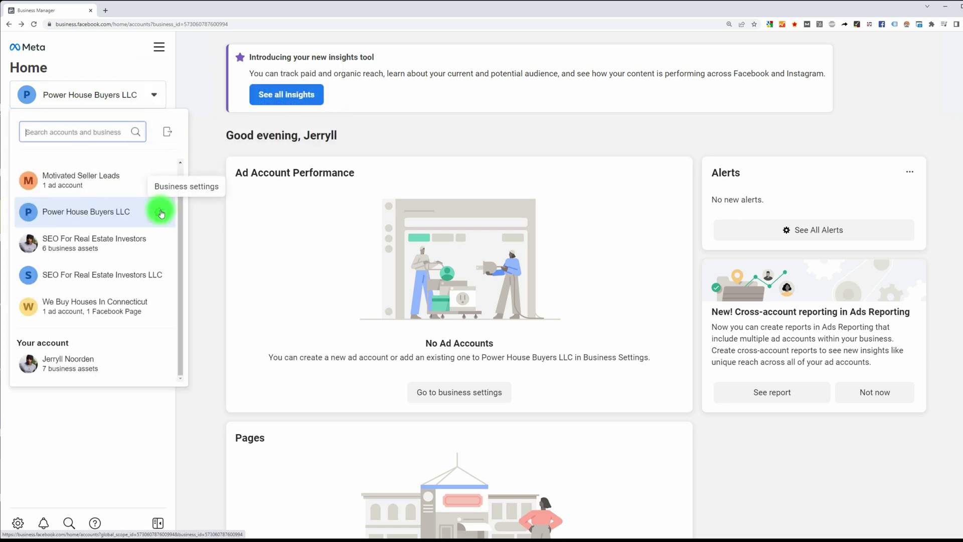
Go to Power House Buyers LLC's settings and its Business info page.
click(161, 214)
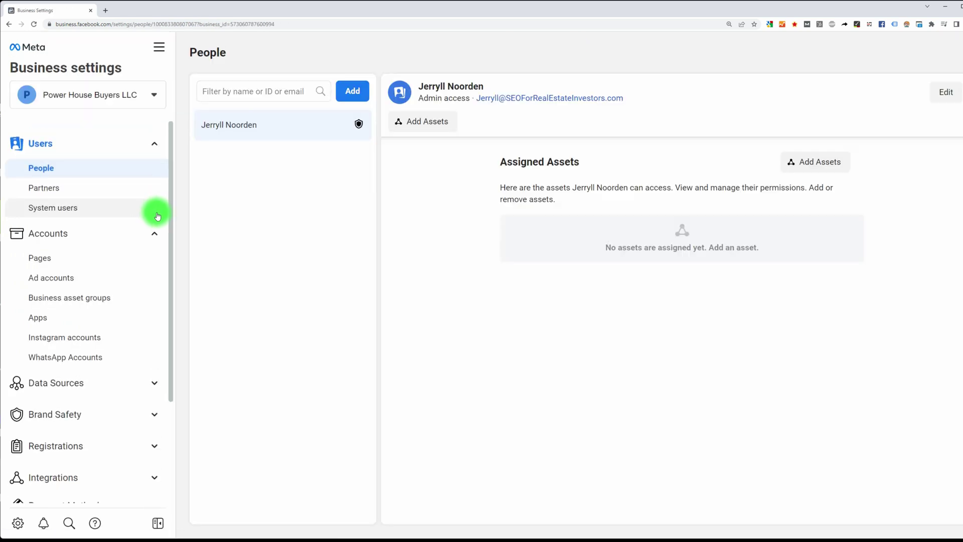
scroll(156, 217, down, 2)
scroll(156, 218, down, 2)
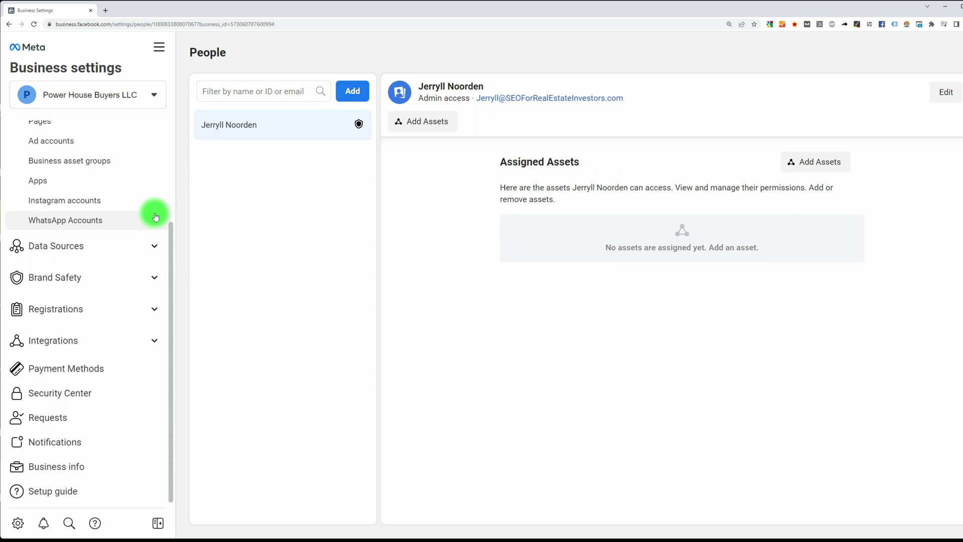
click(62, 470)
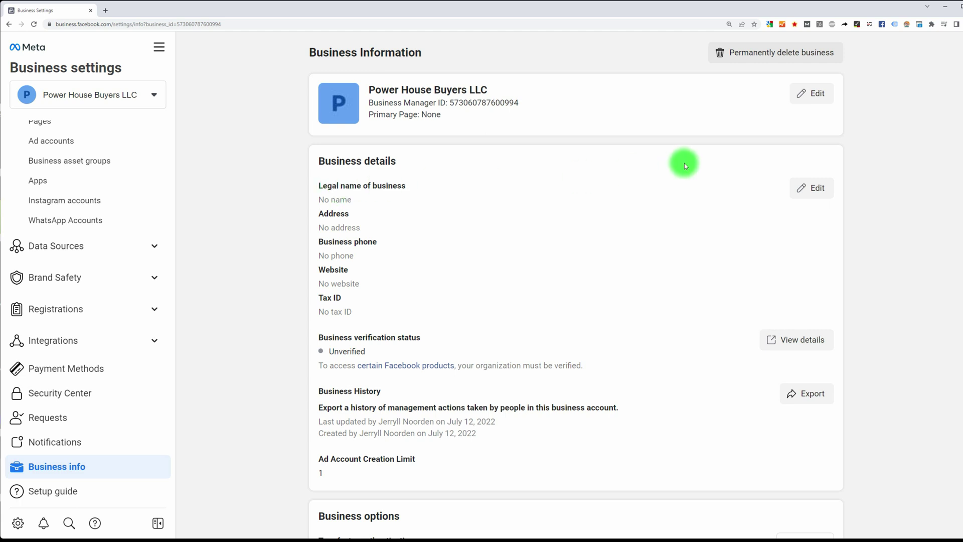
Edit the business details: set the country to United States and fill the address from a saved entry.
click(817, 195)
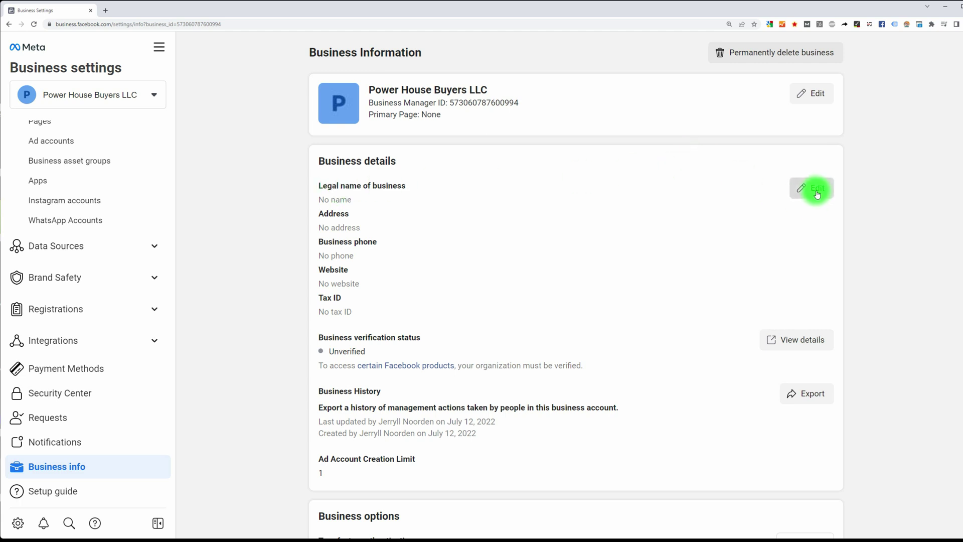
click(396, 177)
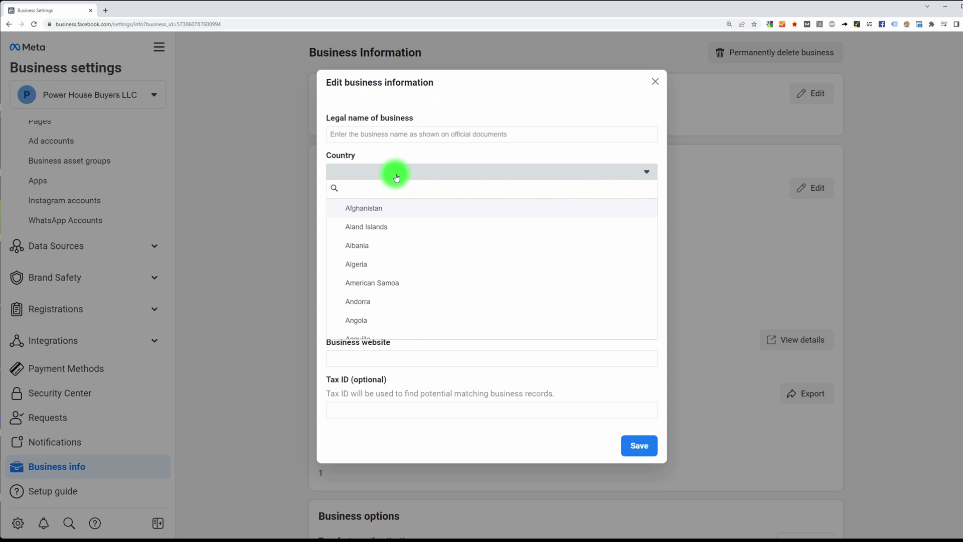
text(U)
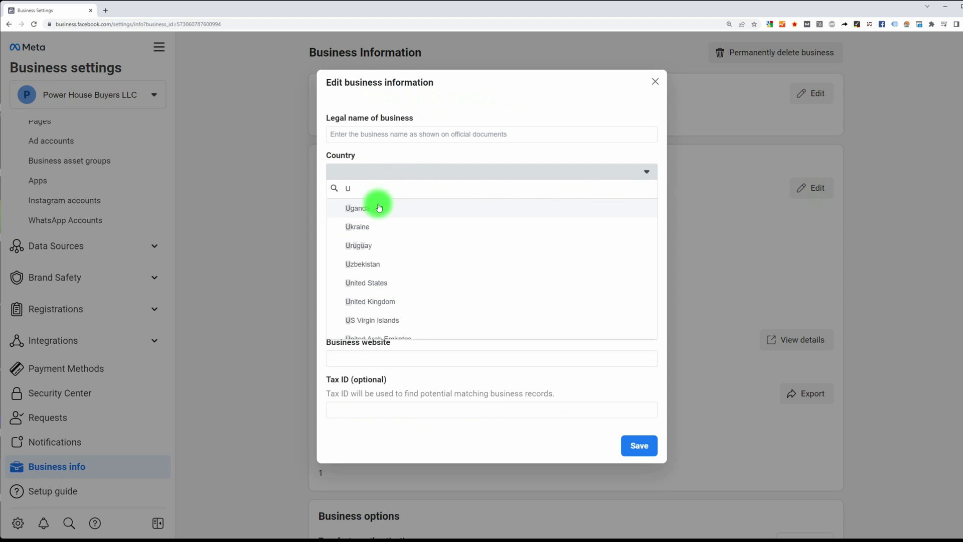
text(nite)
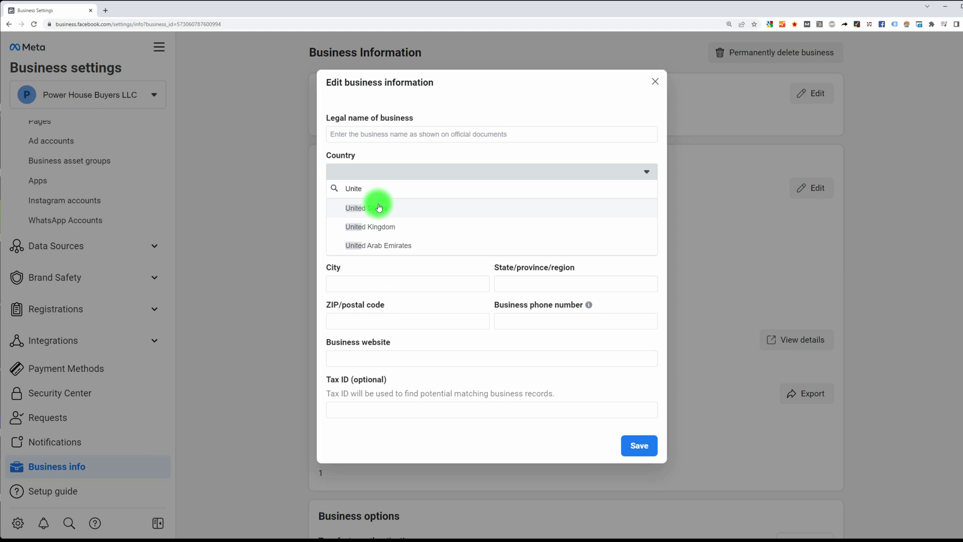
click(379, 208)
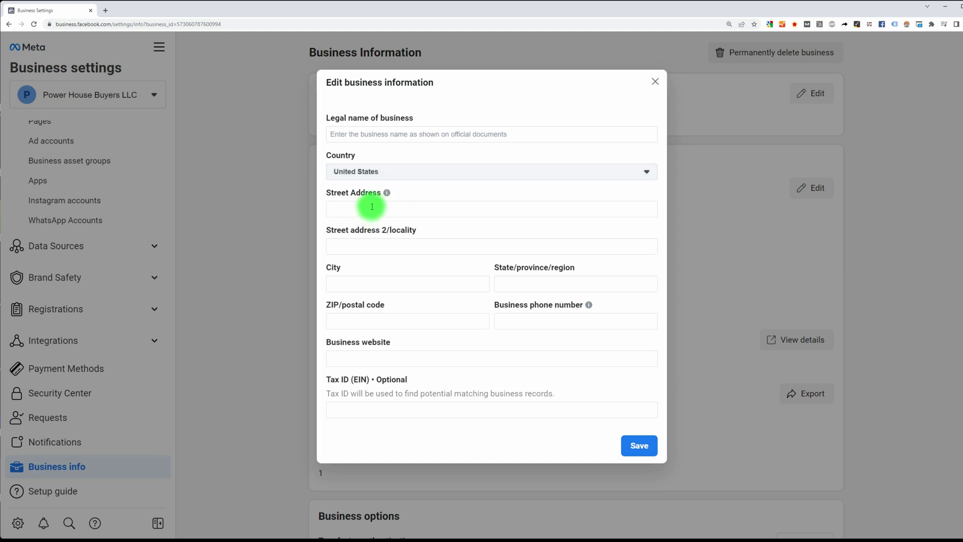
mouse_move(389, 192)
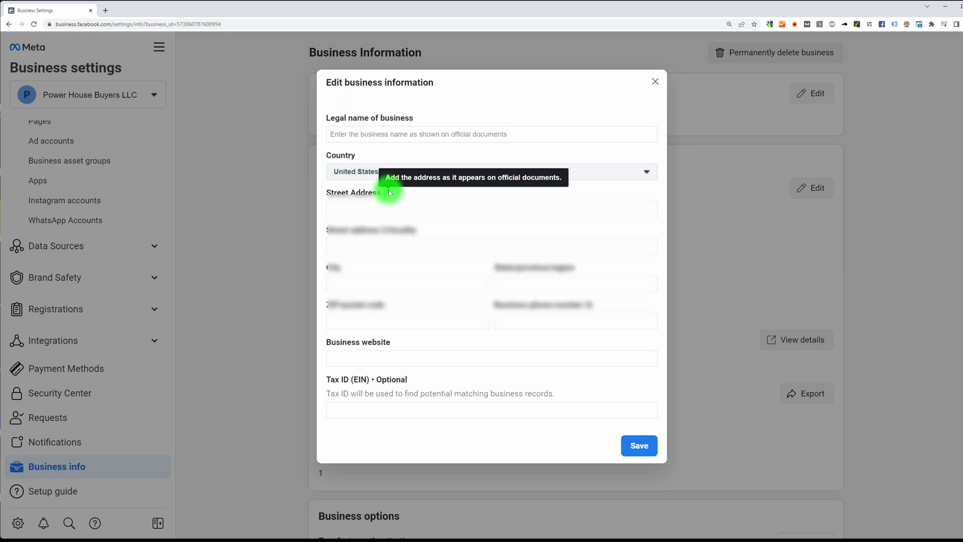
click(363, 211)
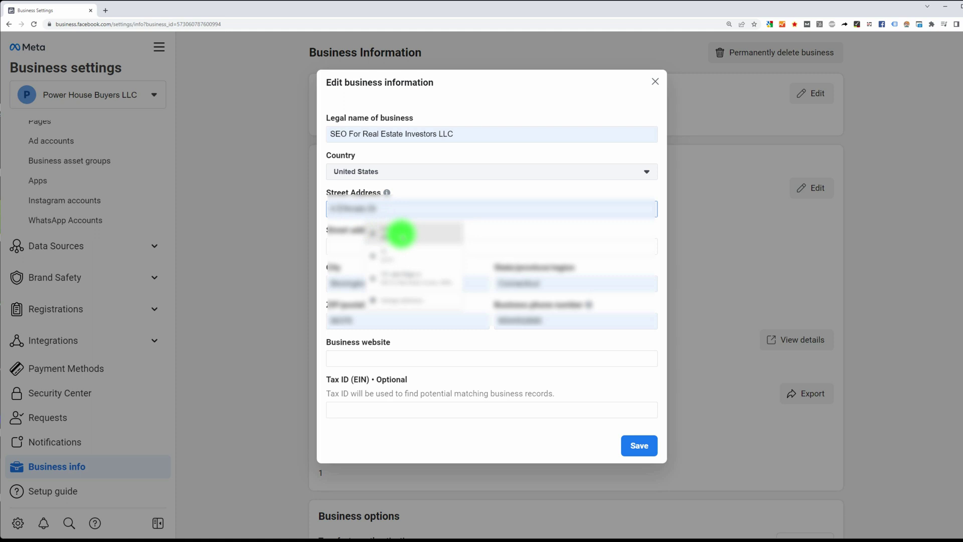
click(401, 234)
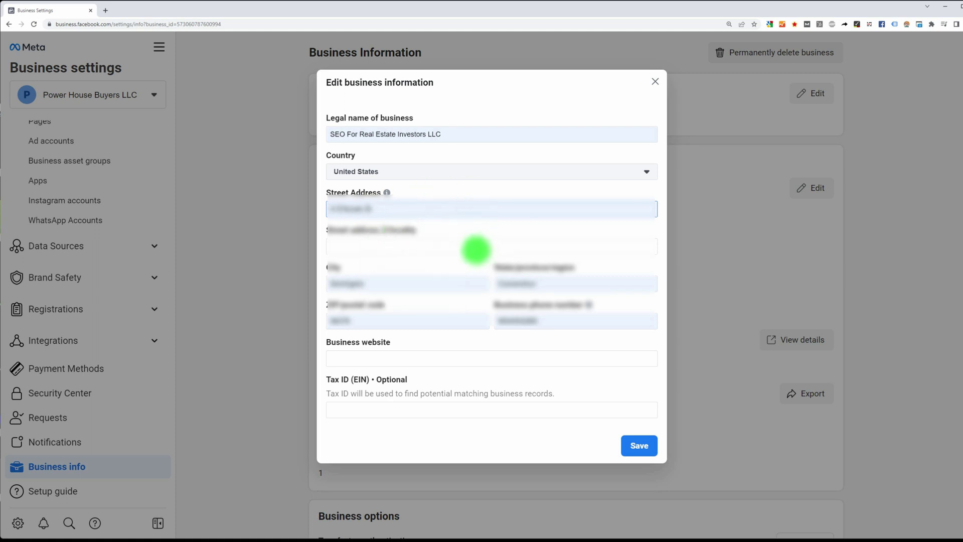
click(360, 359)
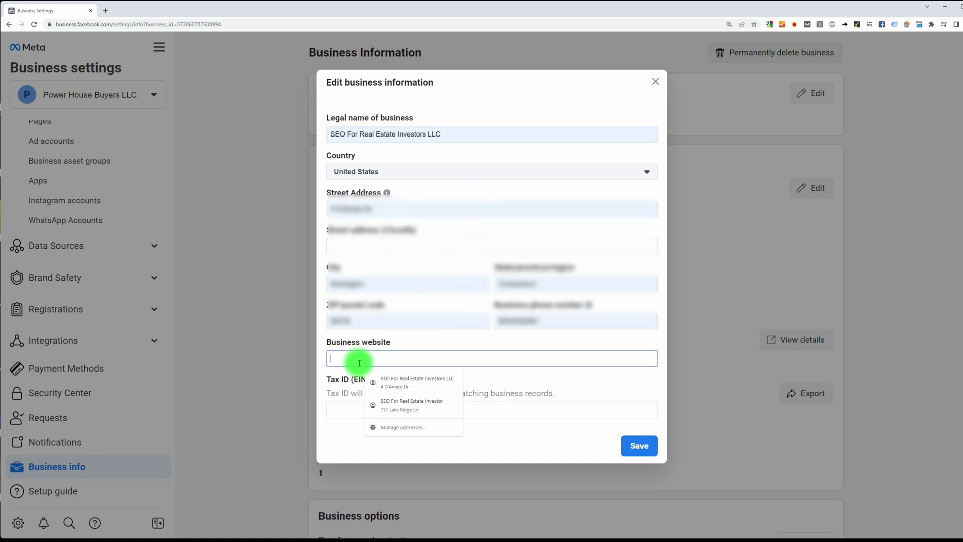
key(ctrl+v)
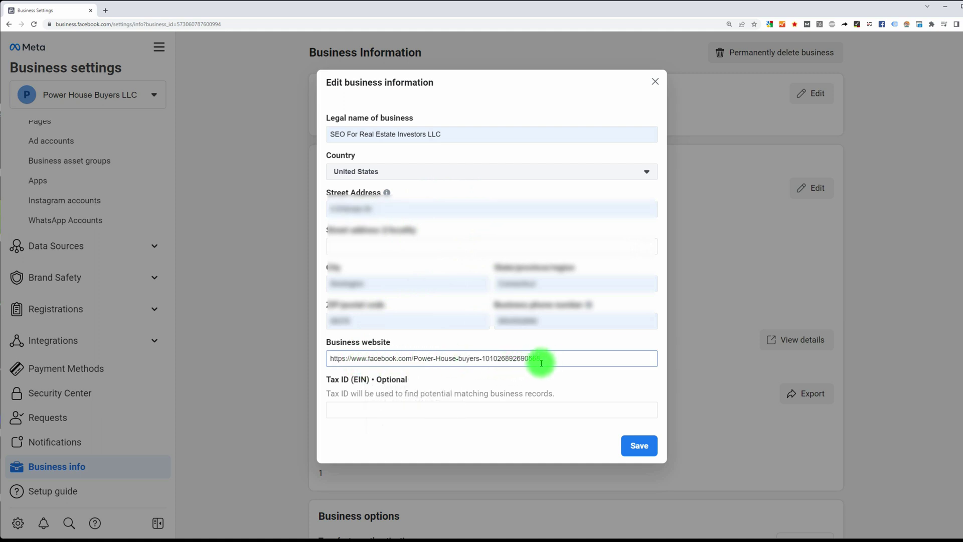
drag(541, 363, 370, 382)
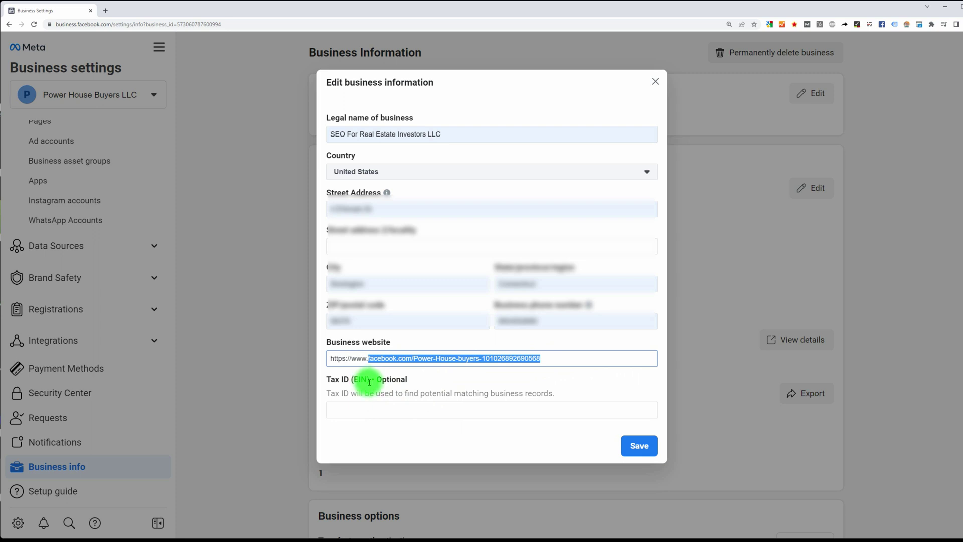
text(powerhou)
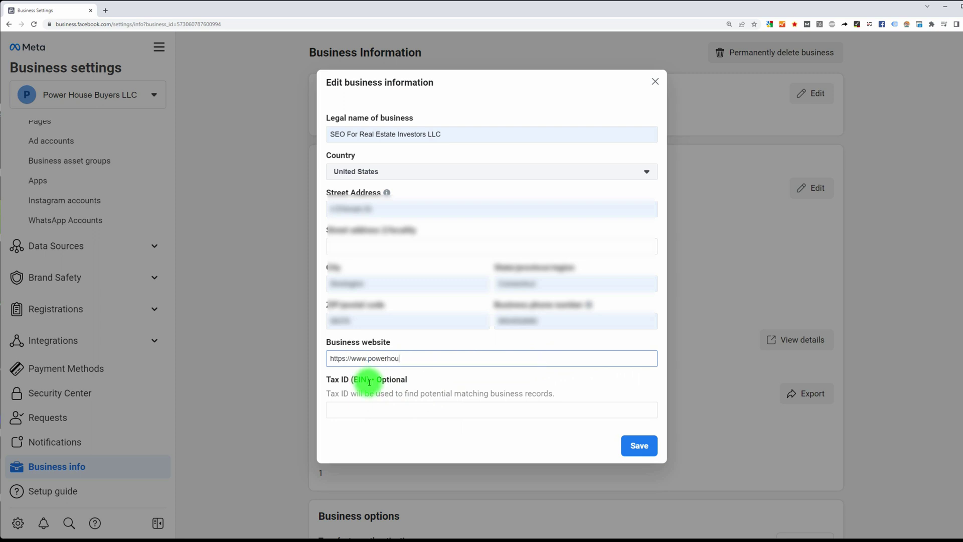
text(sebuyers.com)
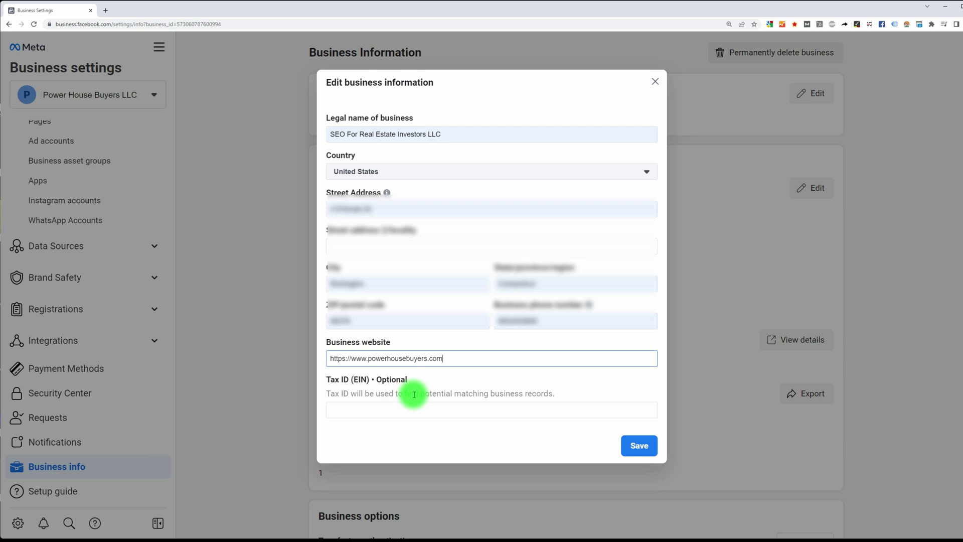
click(635, 455)
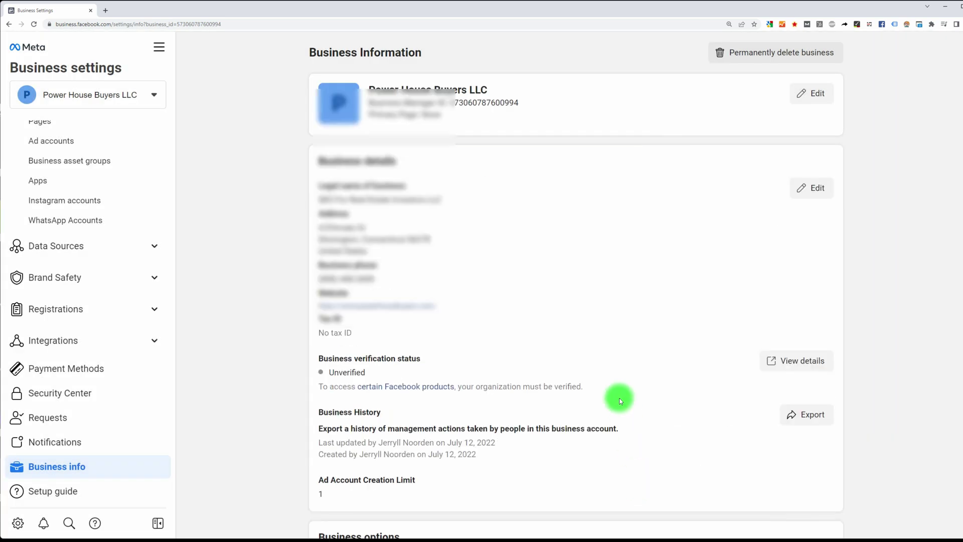
Invite another admin by the invitee's e-mail with Admin access, showing advanced roles, then proceed.
scroll(547, 339, down, 2)
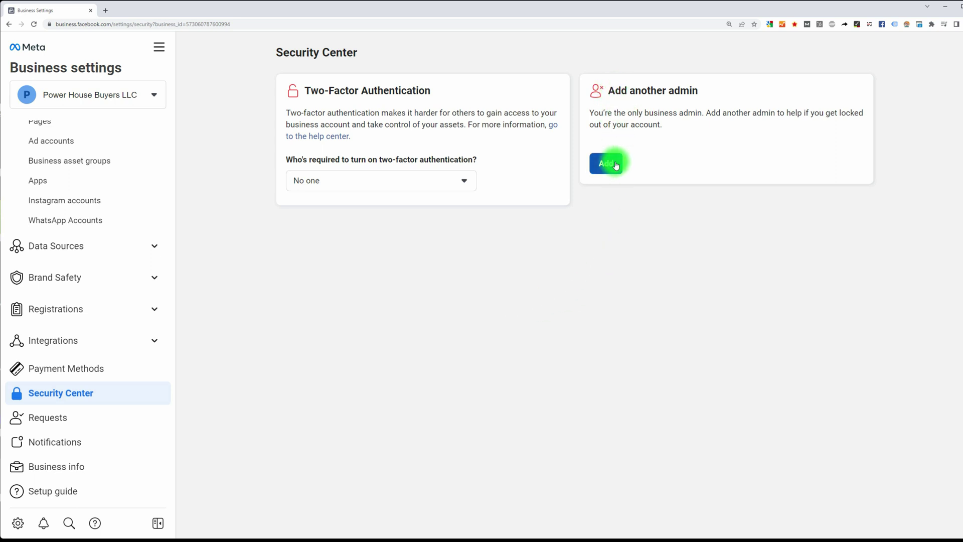
click(615, 165)
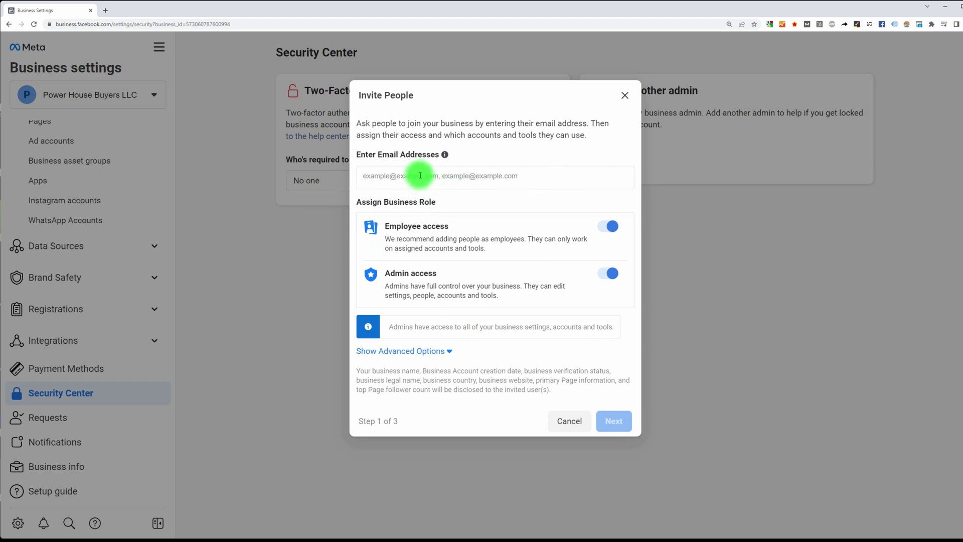
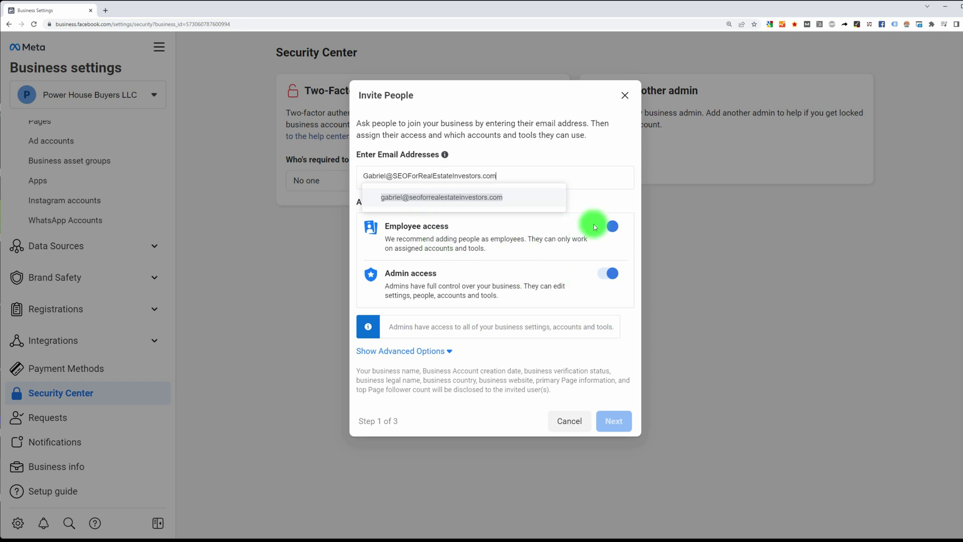
key(Return)
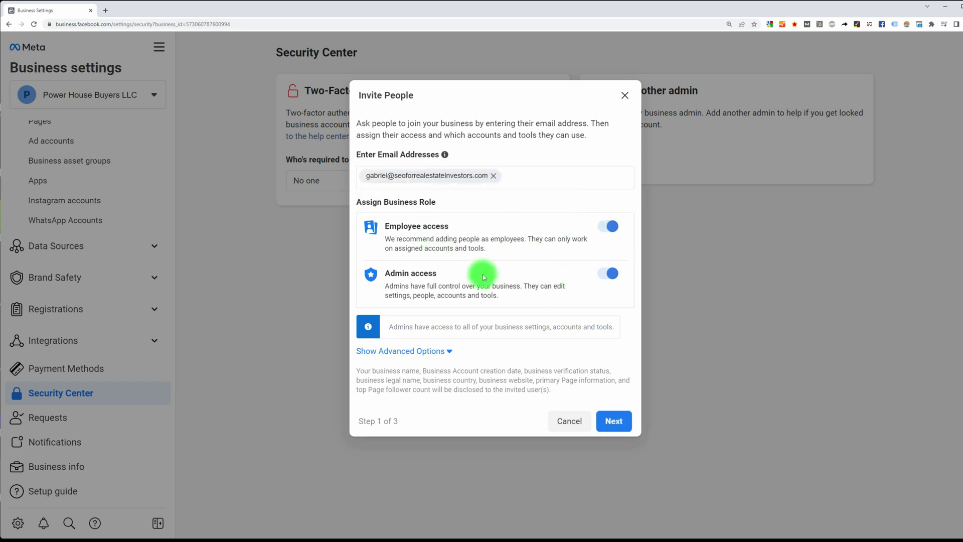
click(424, 351)
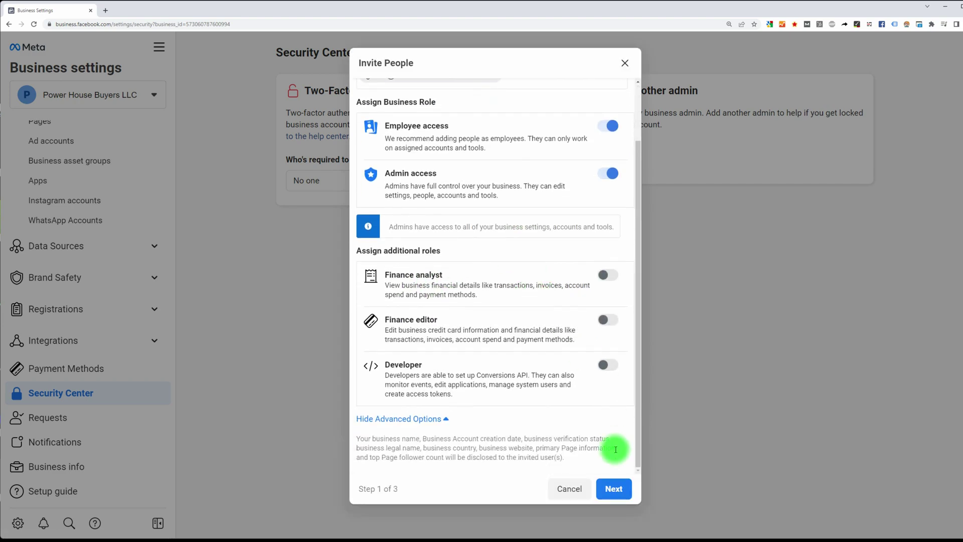
click(620, 489)
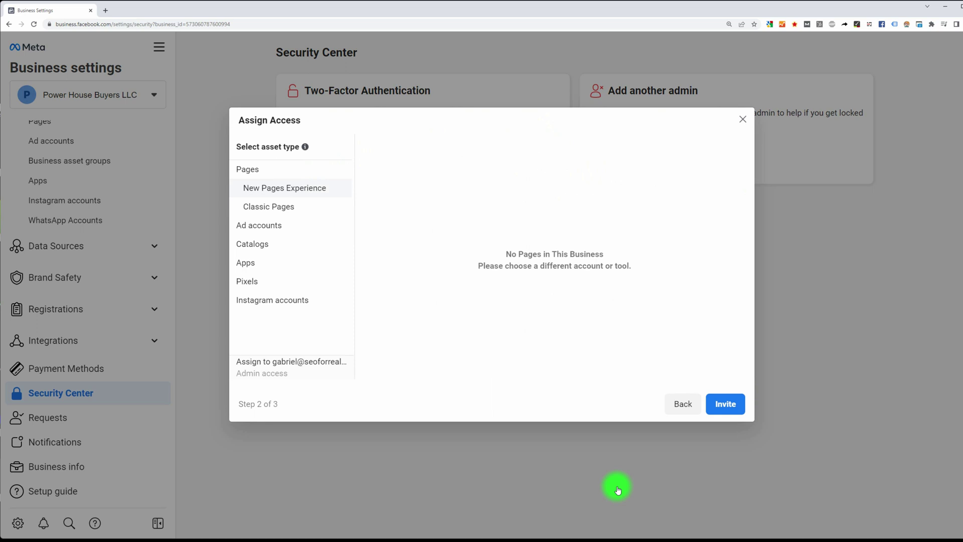
Send the admin invitation with no assets and go to the business's Pages list.
click(737, 401)
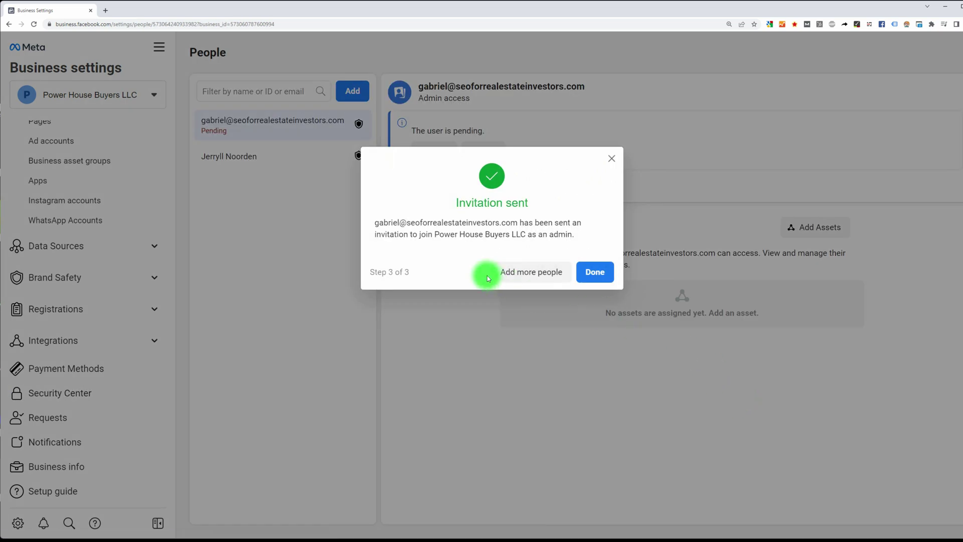
click(592, 275)
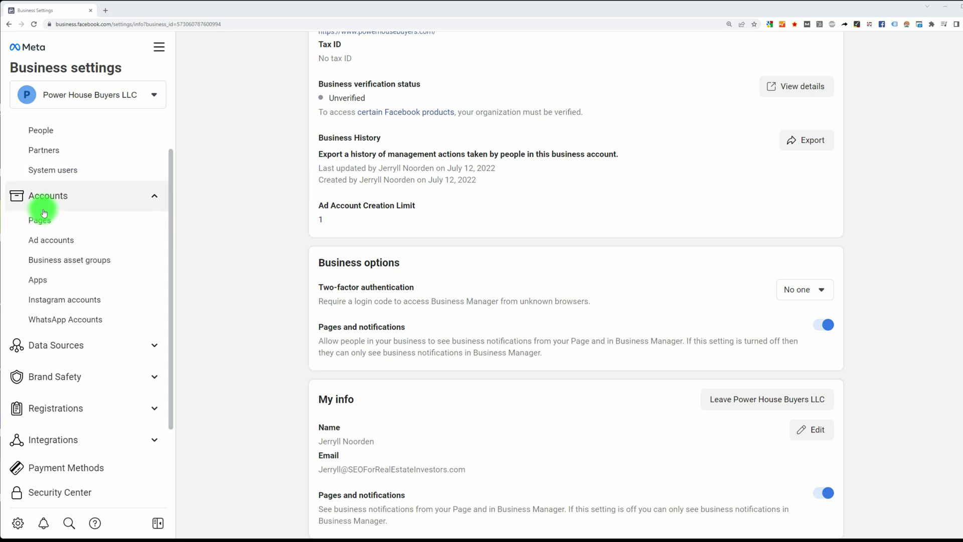
click(49, 221)
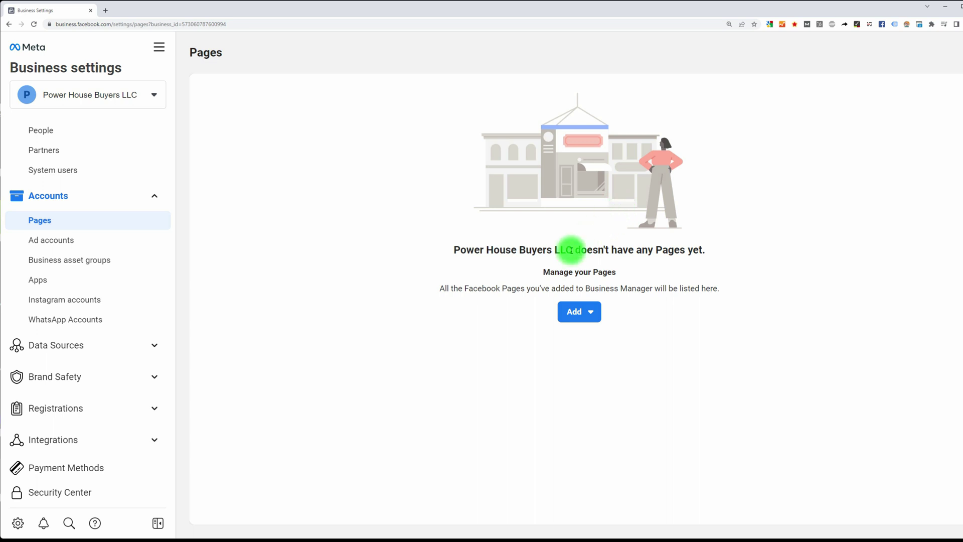
Add the owned Page 'Power House buyers' to the business and close the confirmation.
click(592, 310)
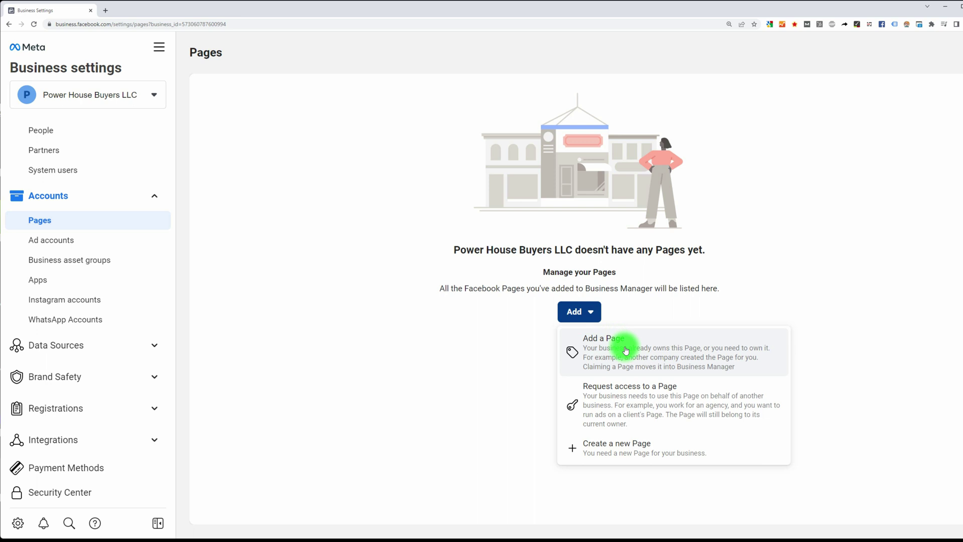
click(626, 350)
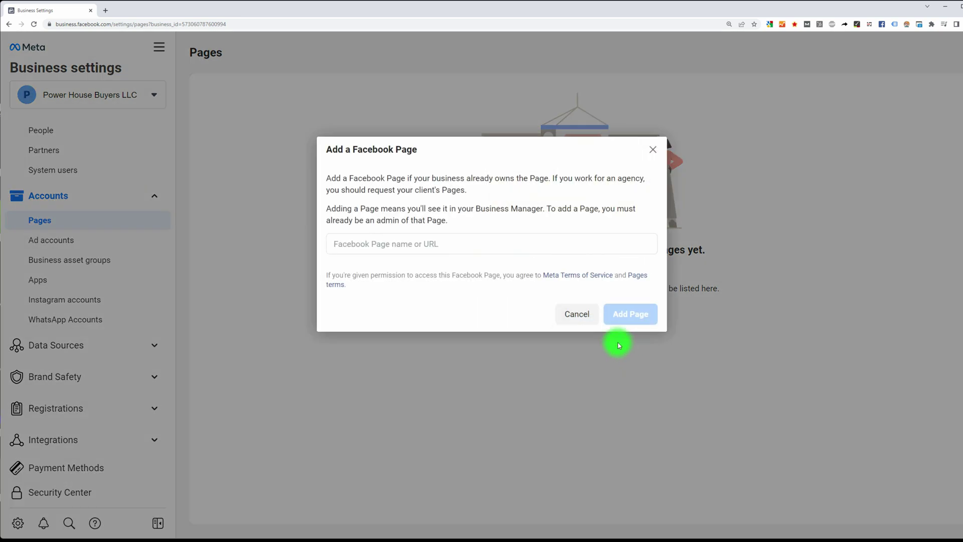
click(427, 246)
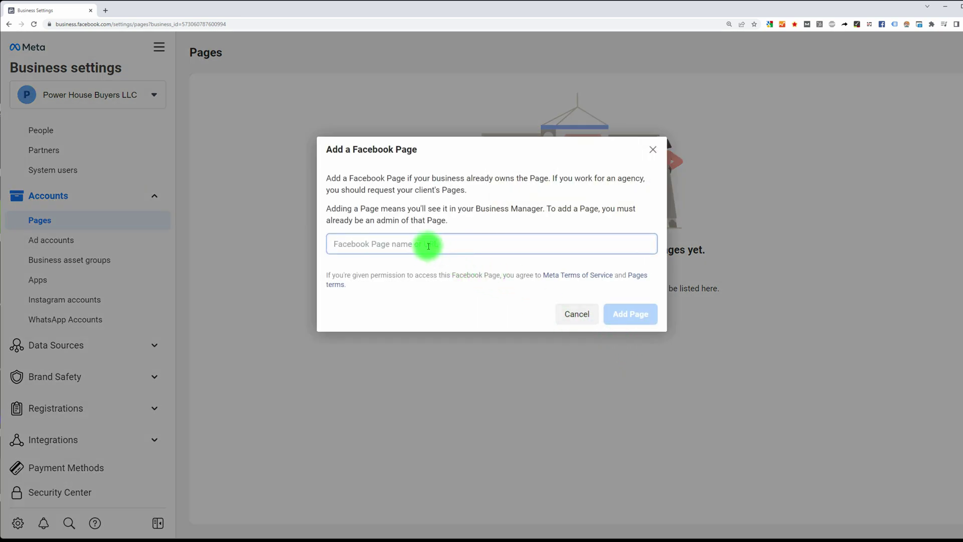
text(po)
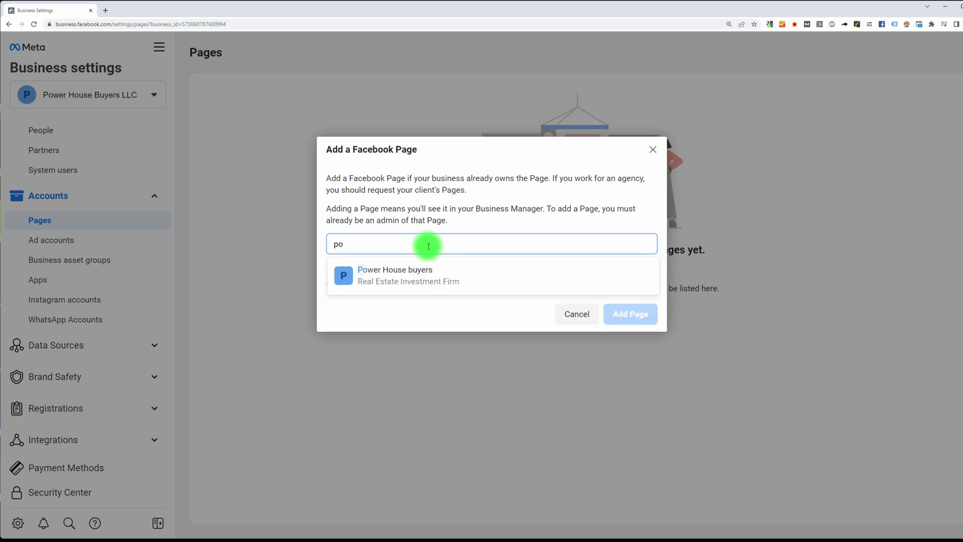
click(452, 273)
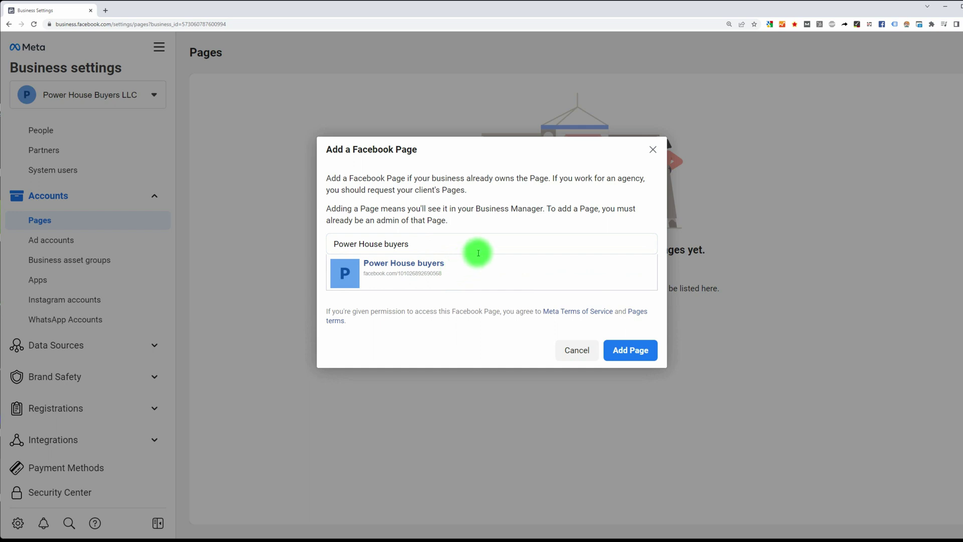
click(631, 352)
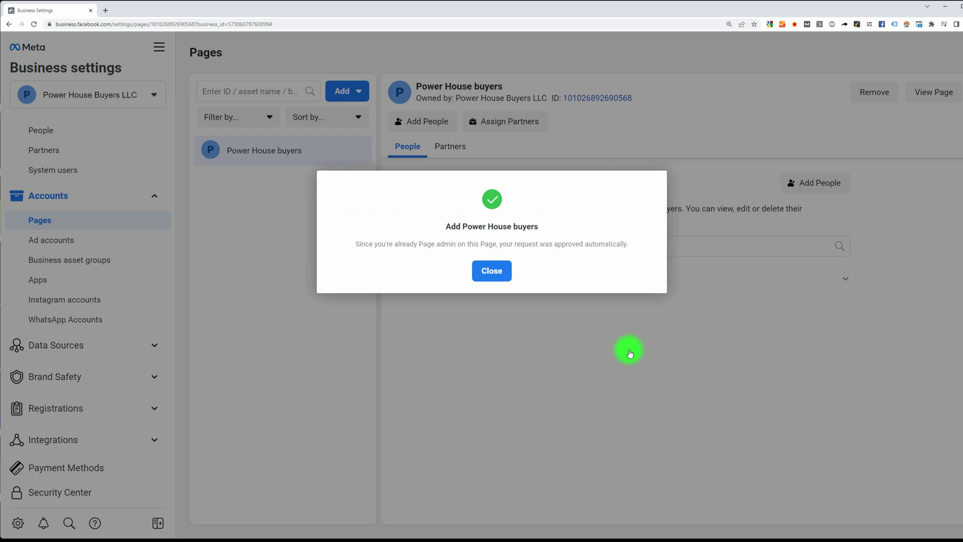
click(499, 271)
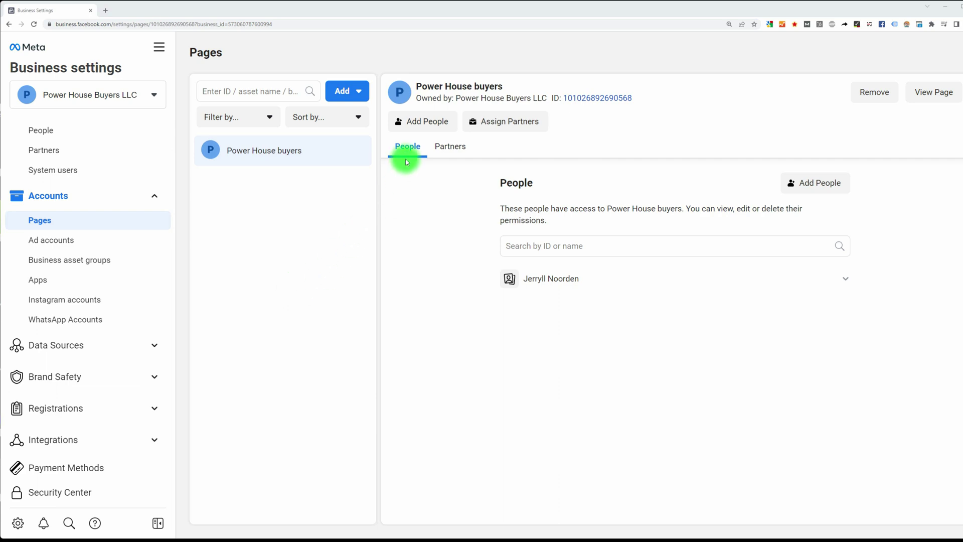
Give both people Manage Page full control of Power House buyers, then view People.
click(415, 122)
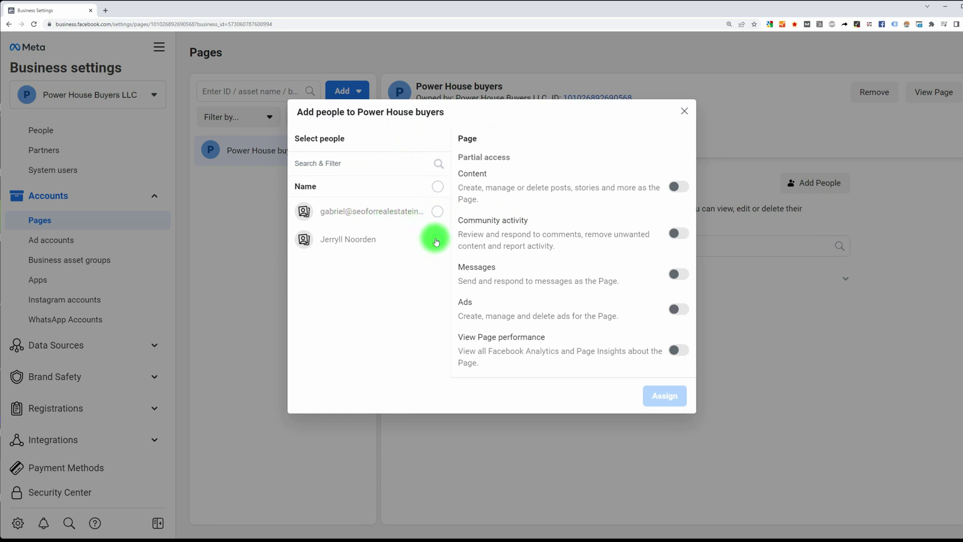
click(437, 239)
click(438, 214)
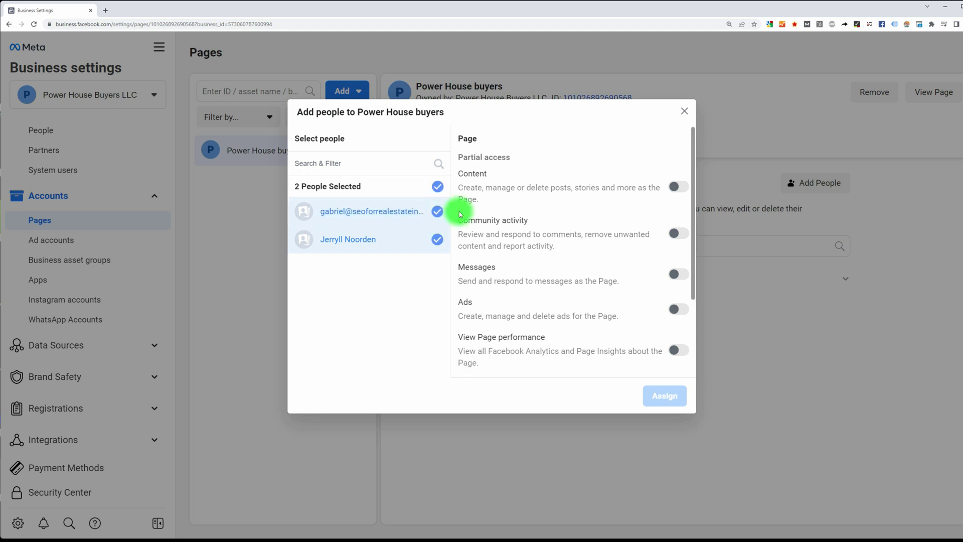
scroll(585, 262, down, 3)
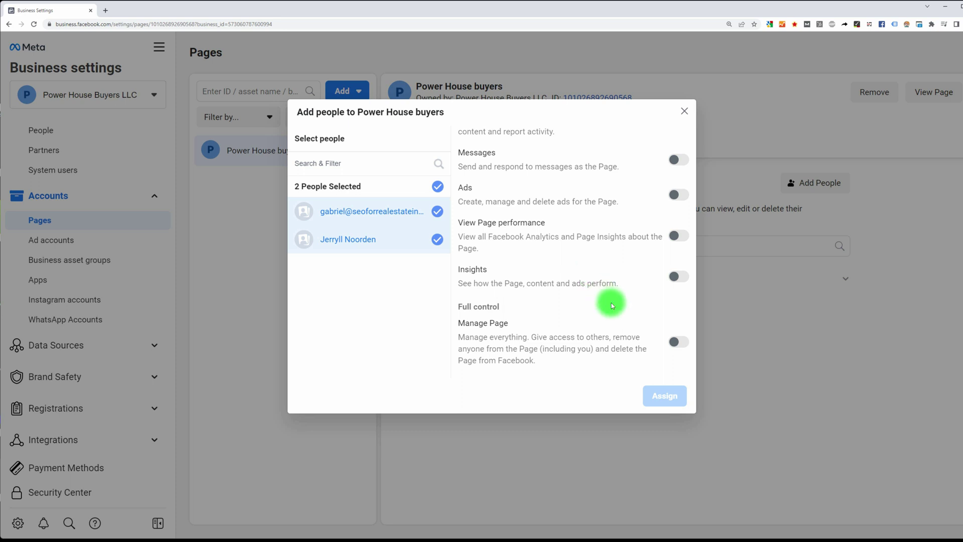
click(676, 344)
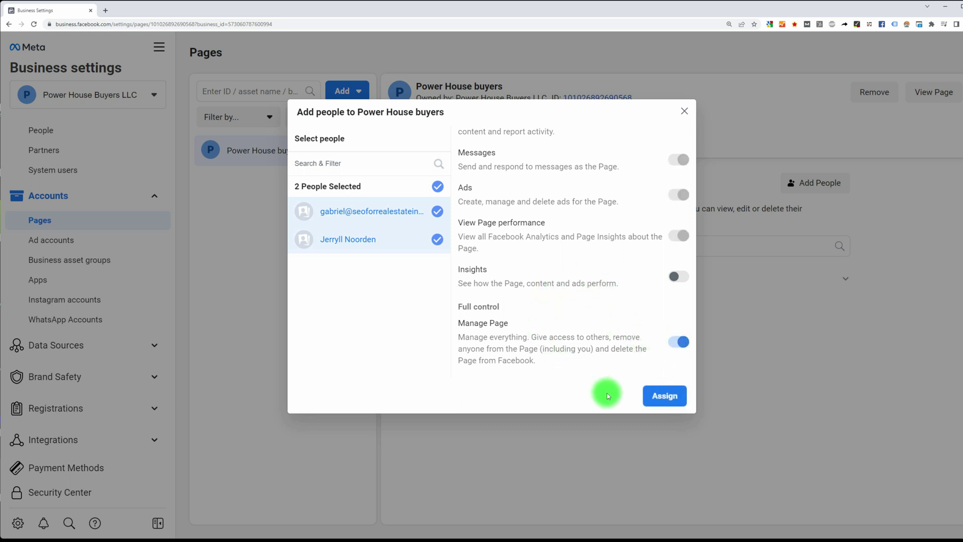
click(649, 396)
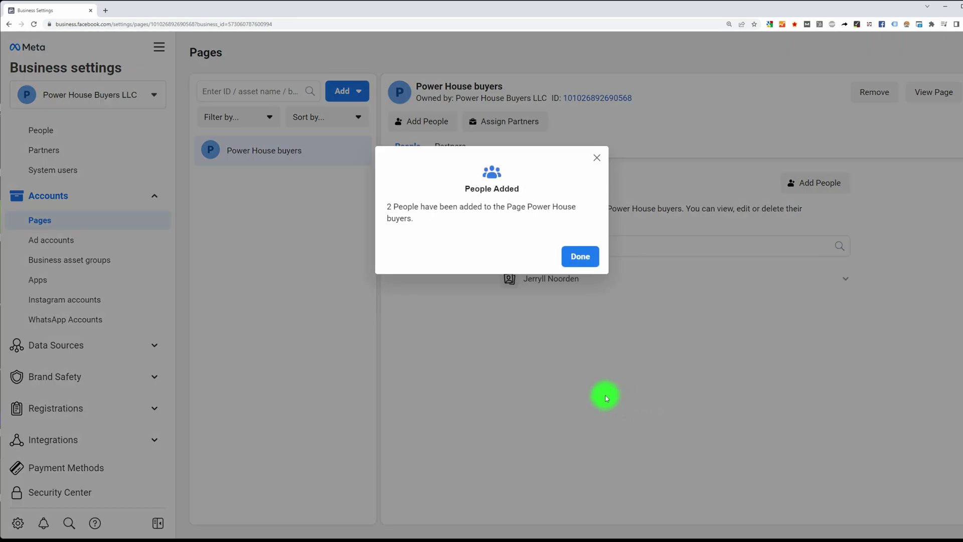
click(581, 257)
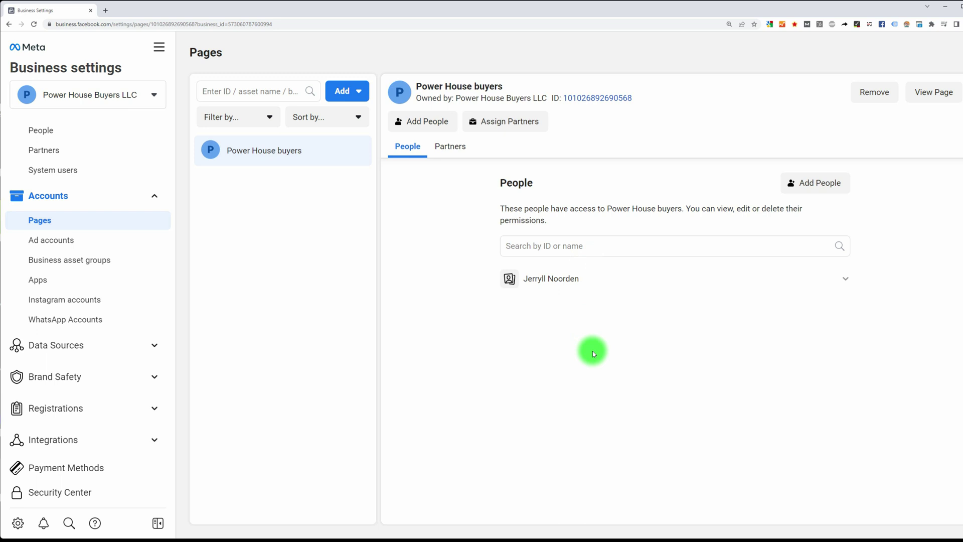
click(85, 131)
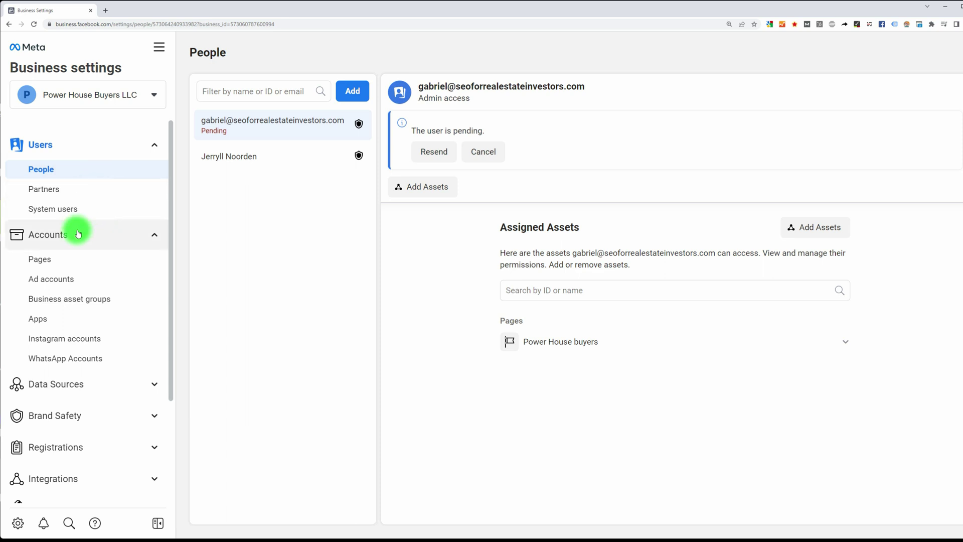
From the Ad accounts list, choose Add > Create a new ad account.
scroll(68, 236, down, 1)
click(62, 244)
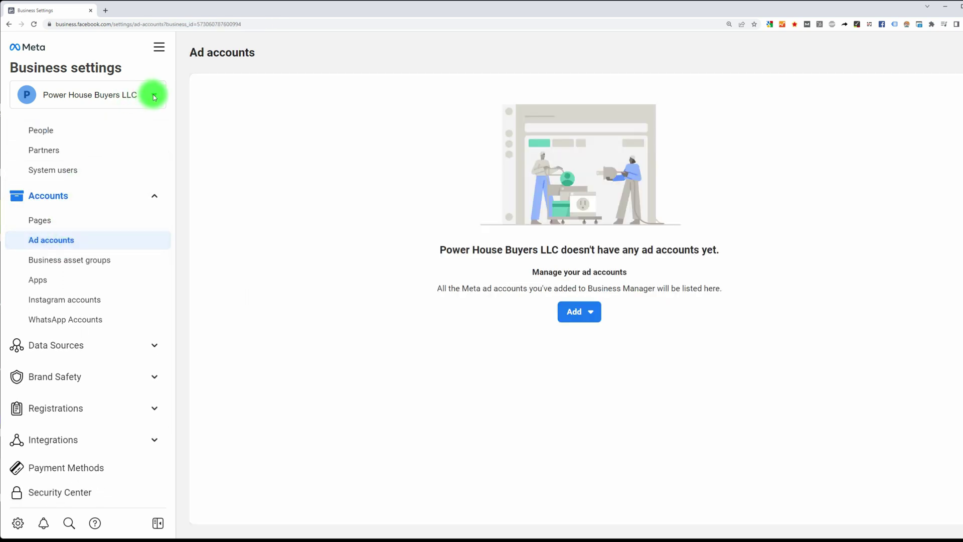
click(154, 95)
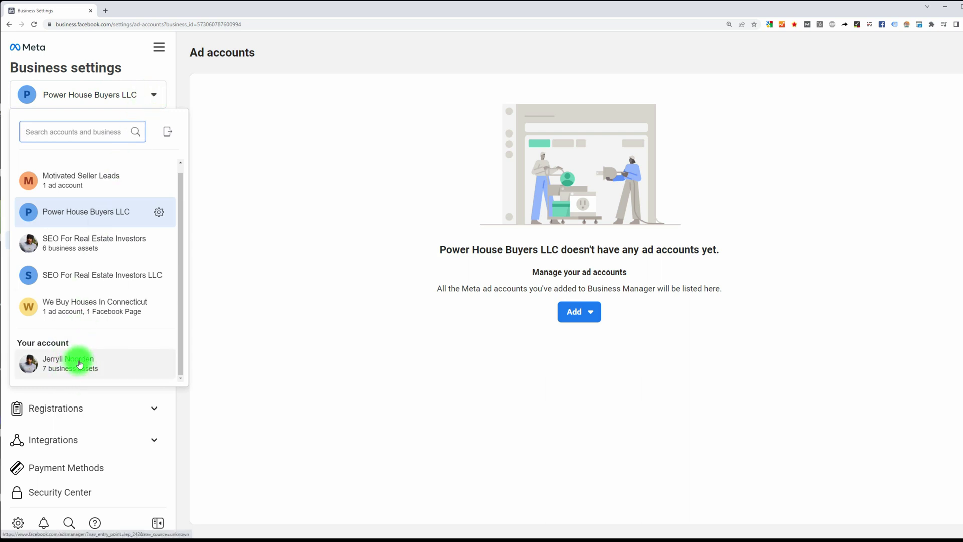
mouse_move(79, 364)
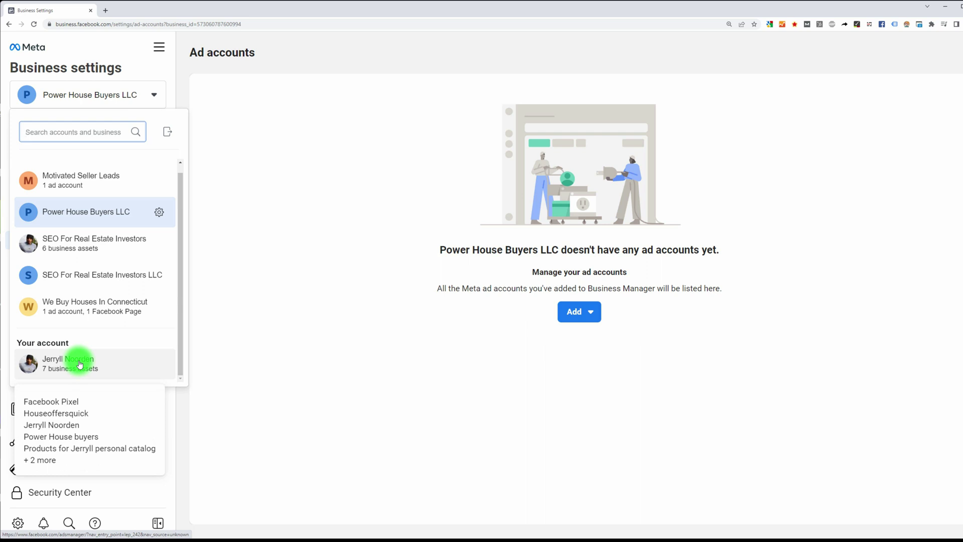
click(354, 278)
click(573, 311)
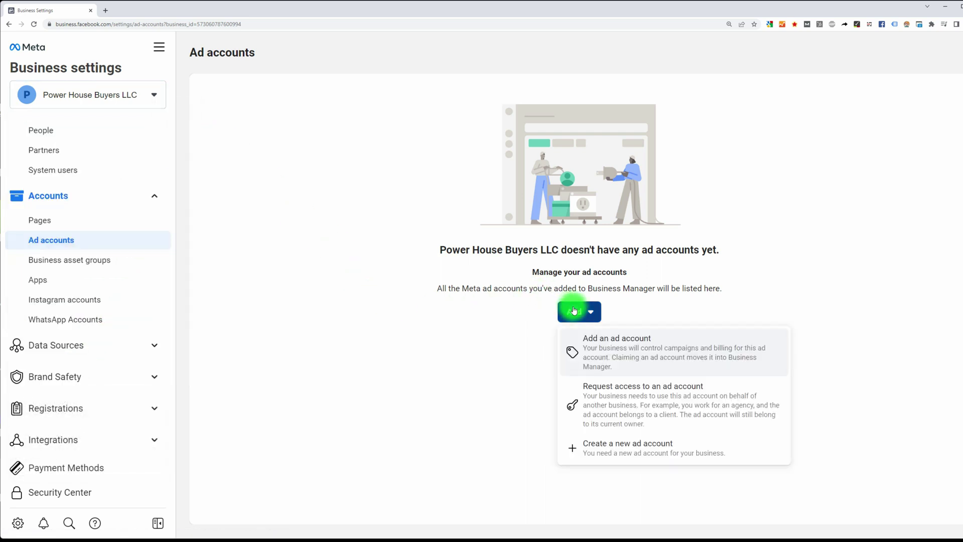
click(612, 452)
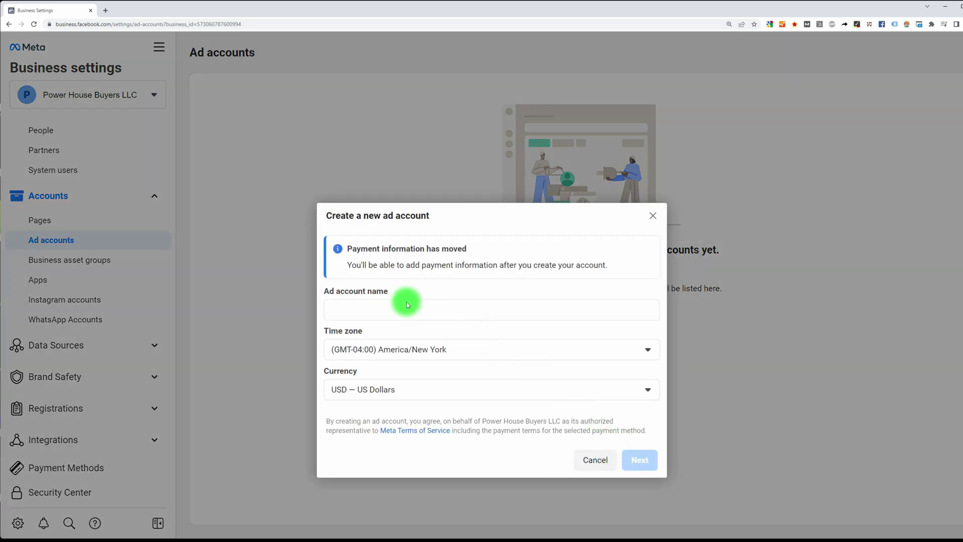
Create ad account 'Power House Buyers' for My business, keeping New York time and US dollars.
click(369, 306)
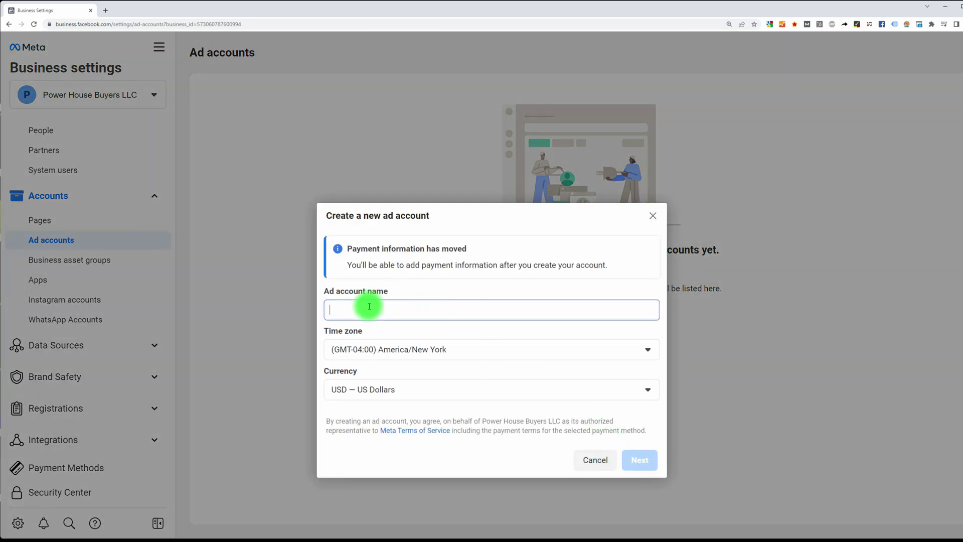
text(P)
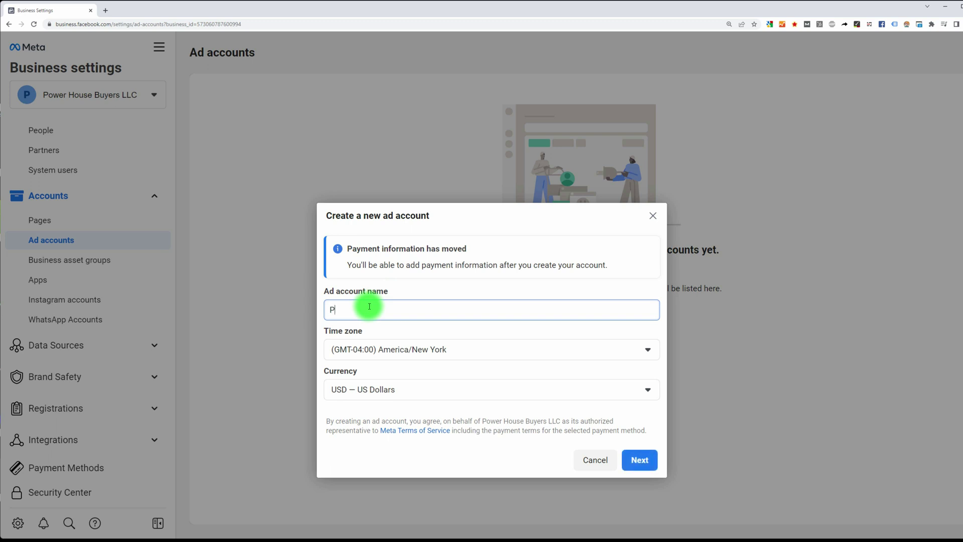
text(ower House Buyers)
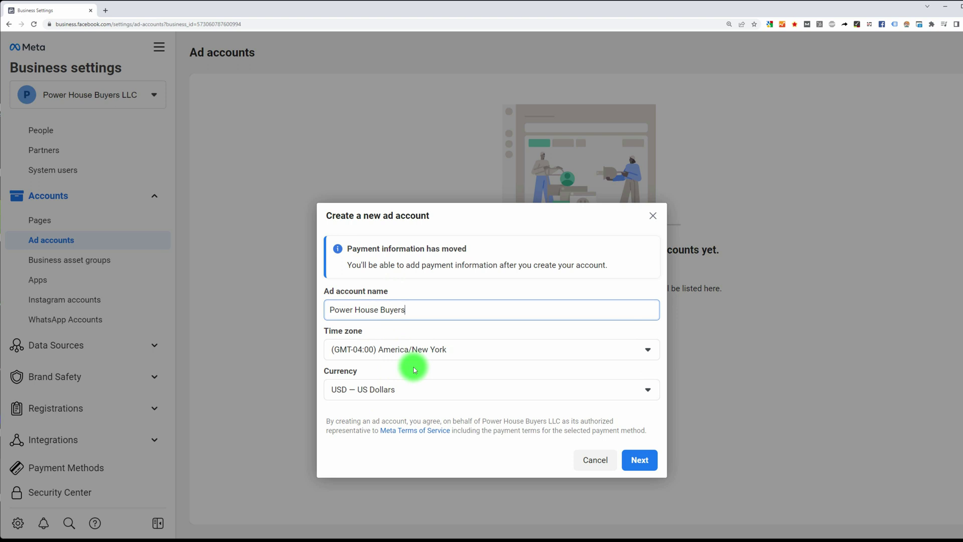
click(640, 460)
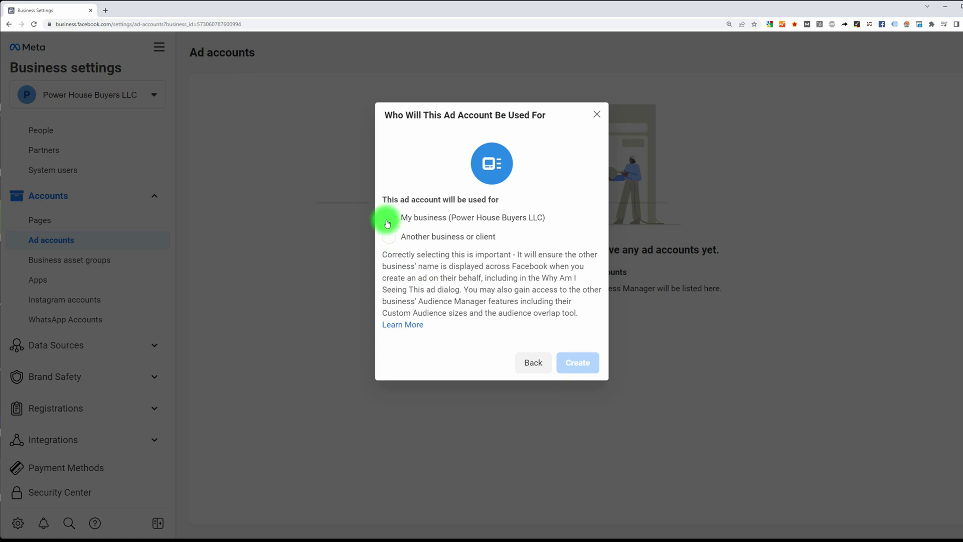
click(388, 217)
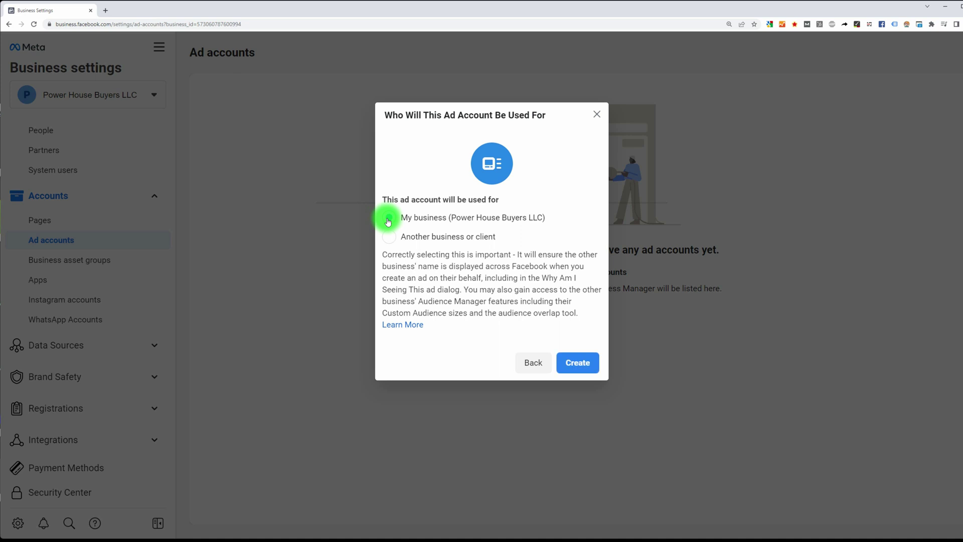
click(587, 363)
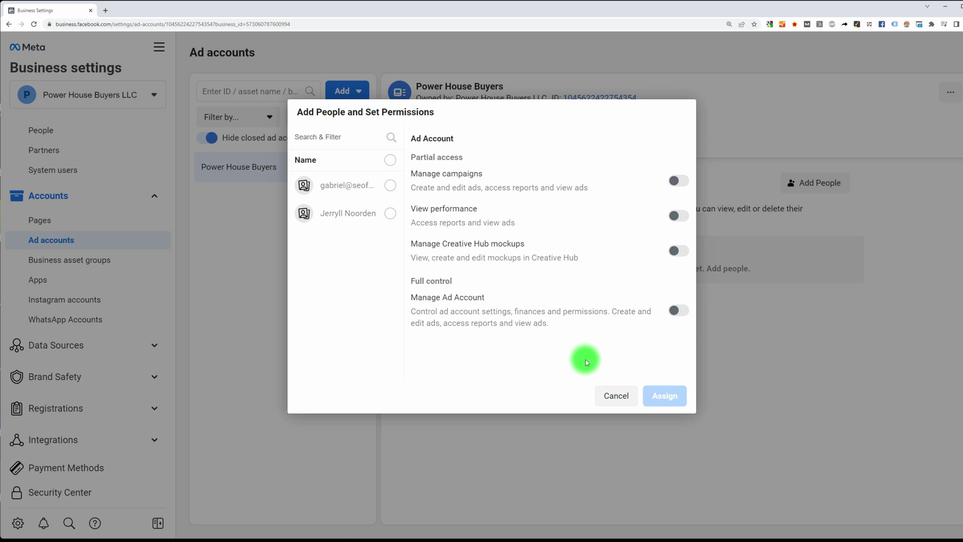
Assign both people to Power House Buyers with Manage Ad Account permission.
click(391, 186)
click(391, 213)
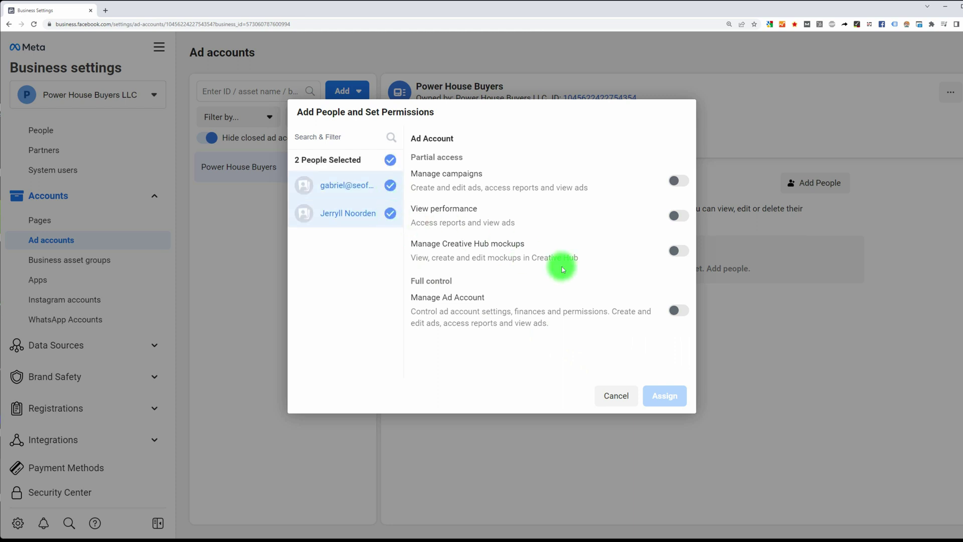
click(677, 310)
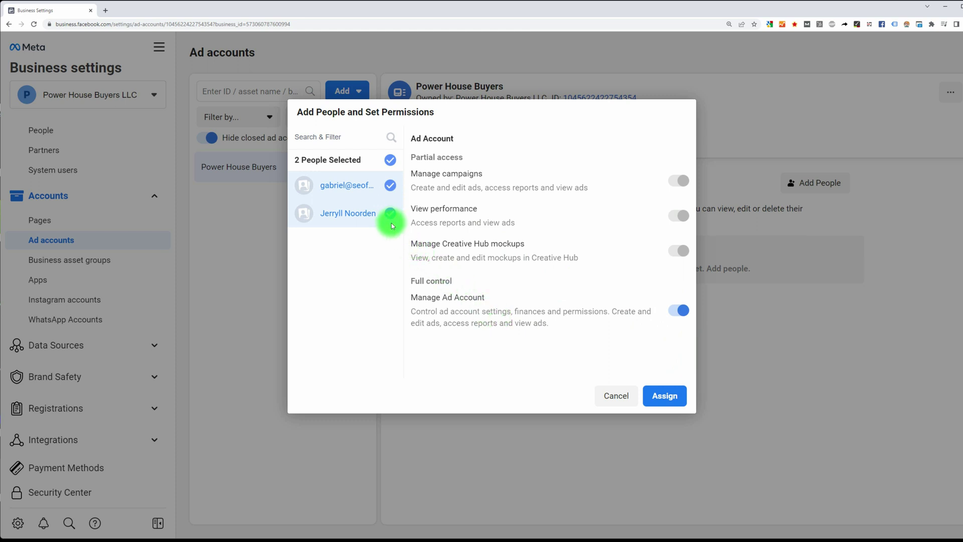
click(665, 397)
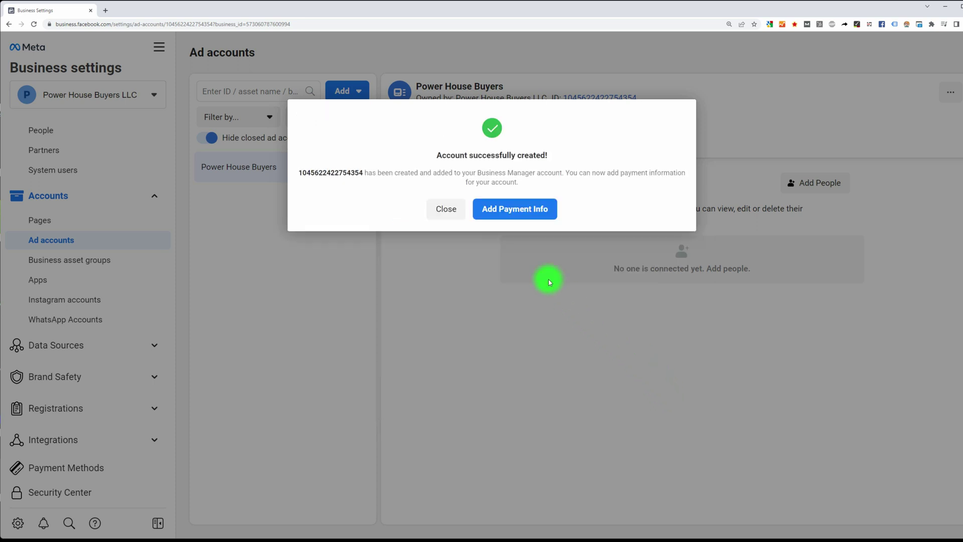
click(493, 209)
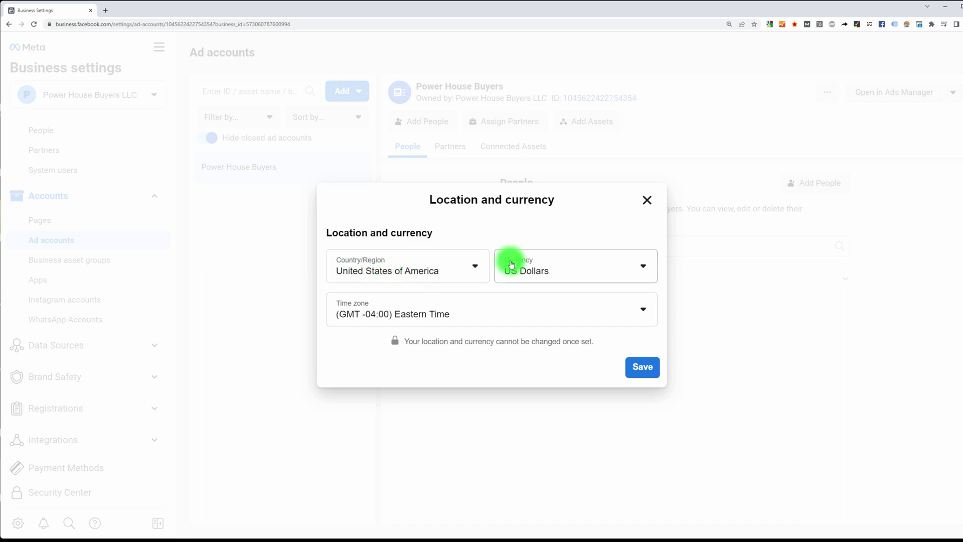
Save the ad account location as United States, US Dollars, Eastern Time.
click(652, 370)
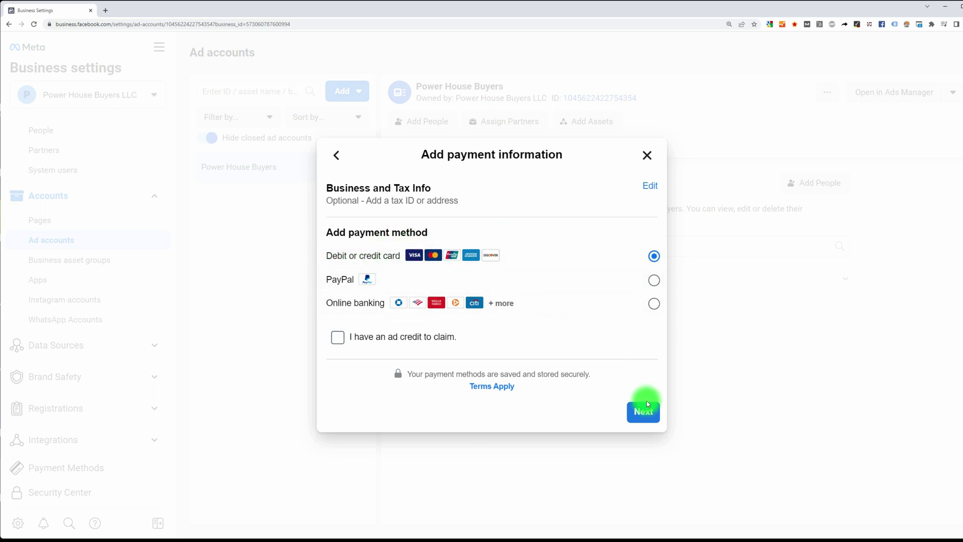
Save a Visa debit card from autofill as the payment method, entering its security code.
click(644, 421)
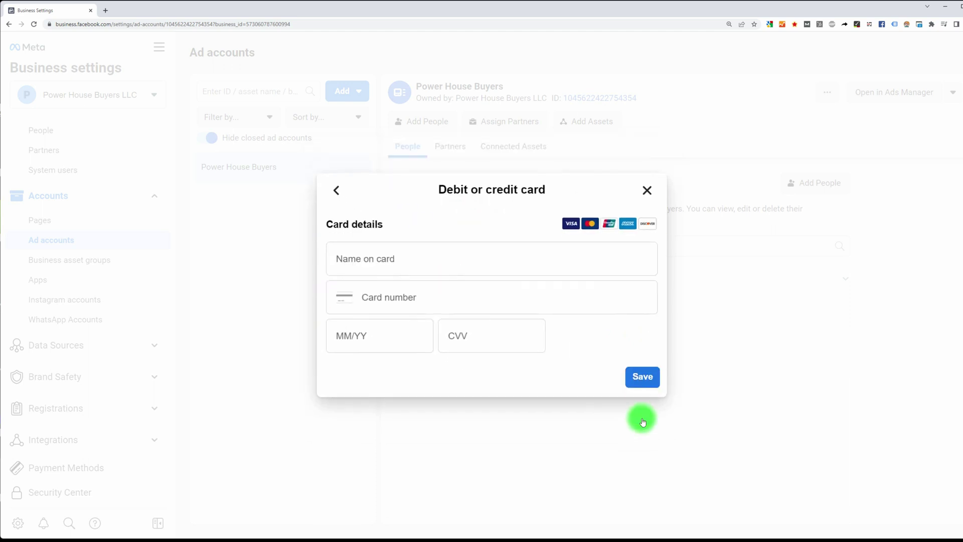
click(393, 271)
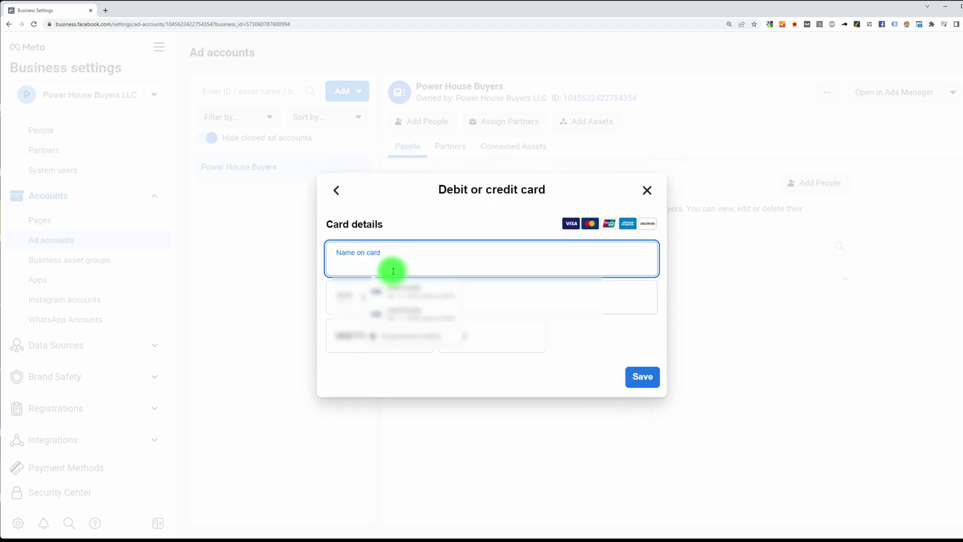
click(447, 310)
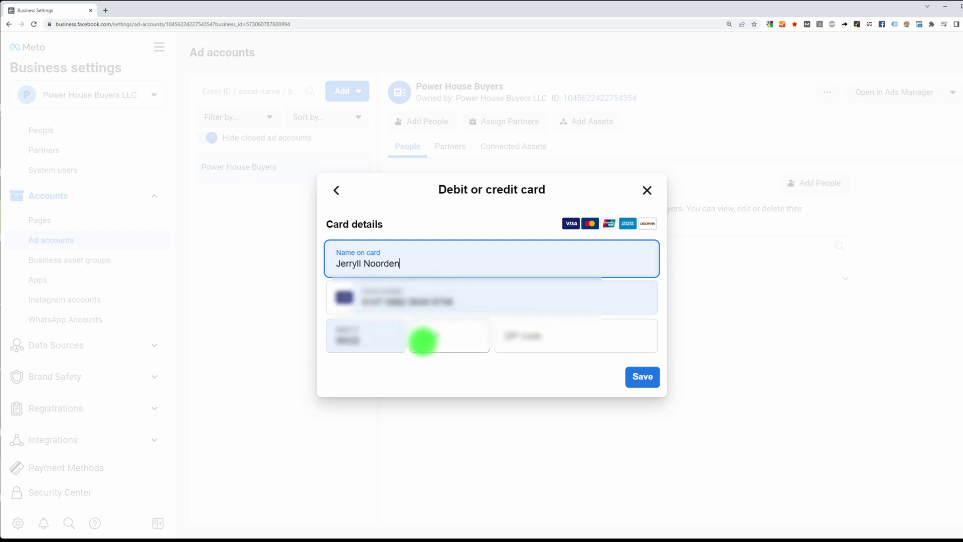
click(424, 341)
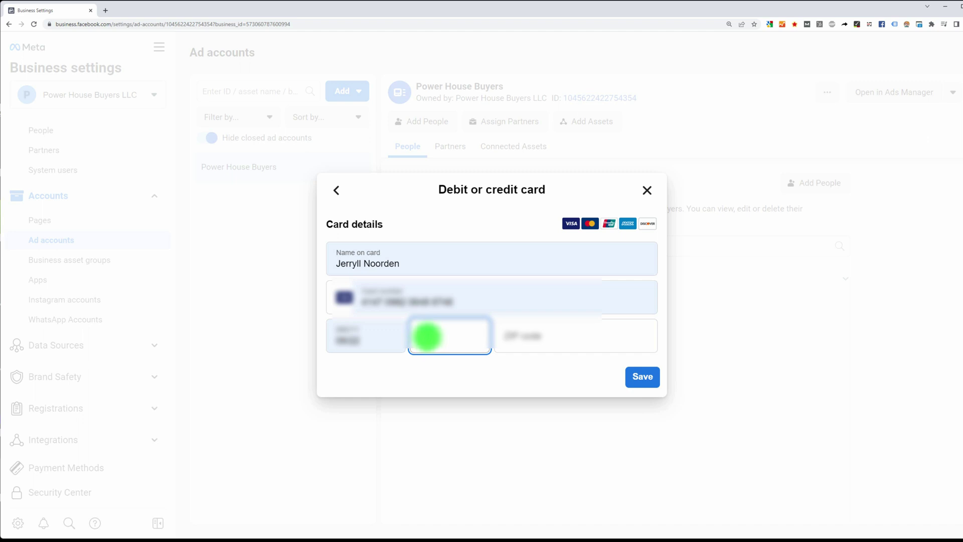
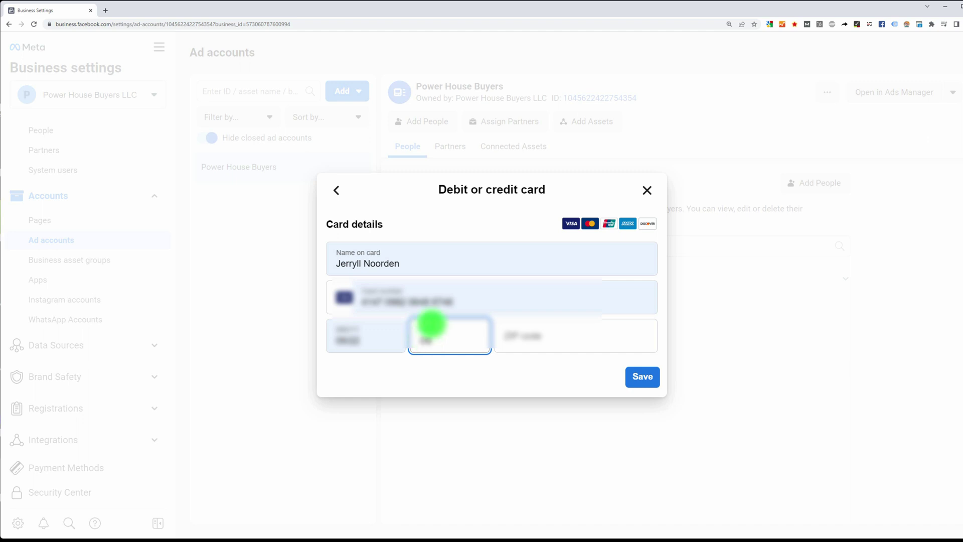
drag(432, 323, 409, 340)
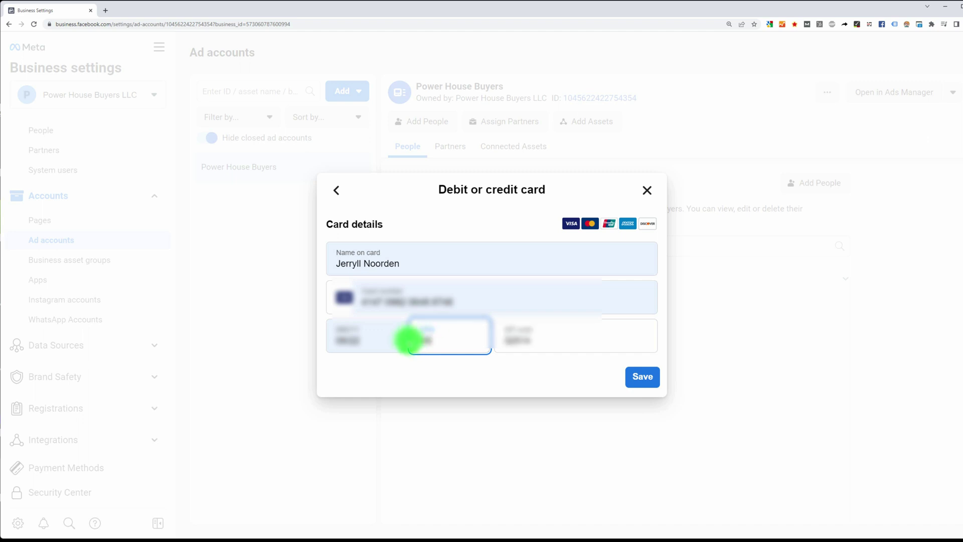
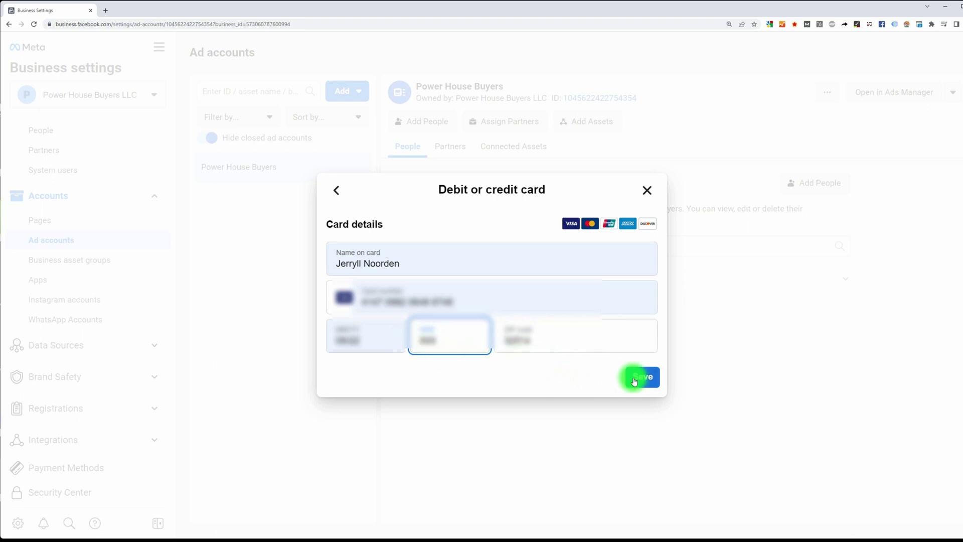
click(636, 380)
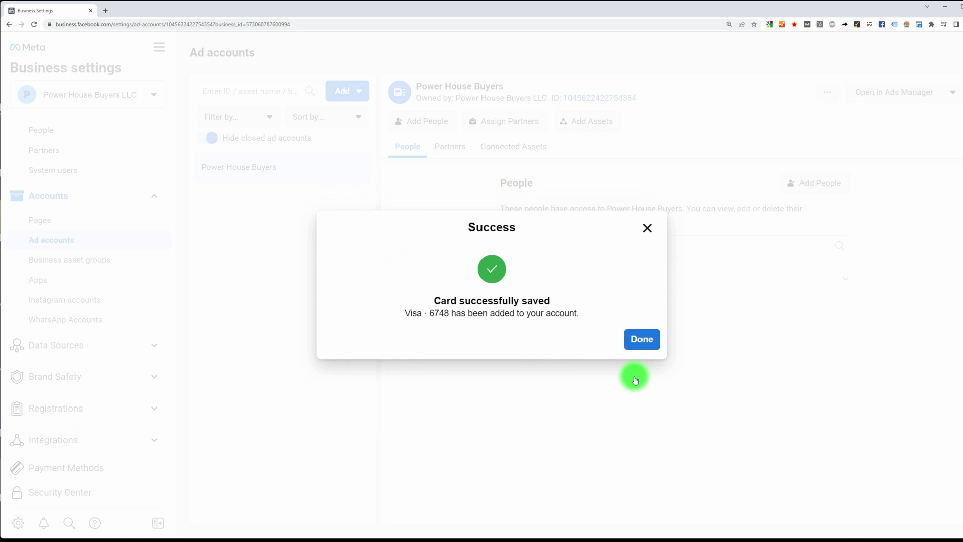
click(641, 341)
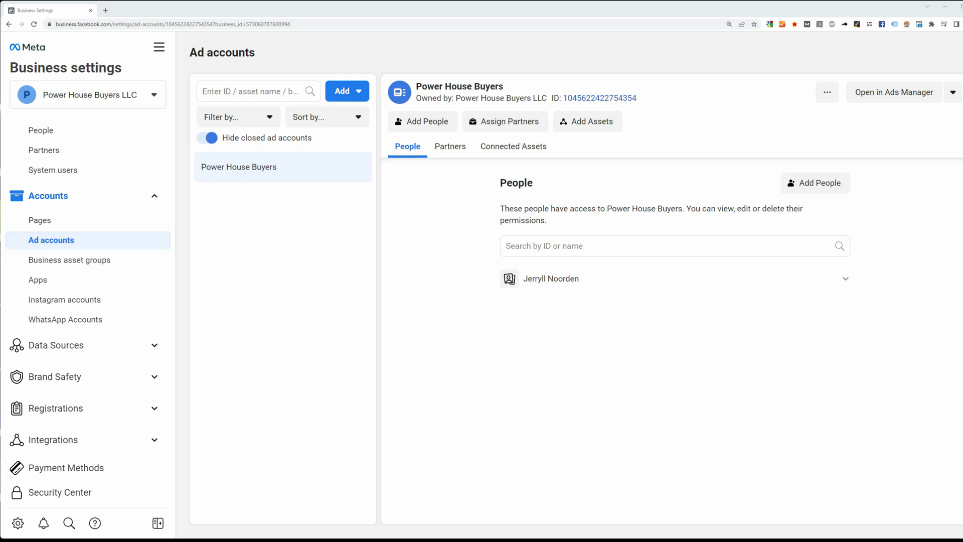
Go to facebook.com and open Settings & privacy > Settings from the account menu.
click(105, 25)
text(facebook)
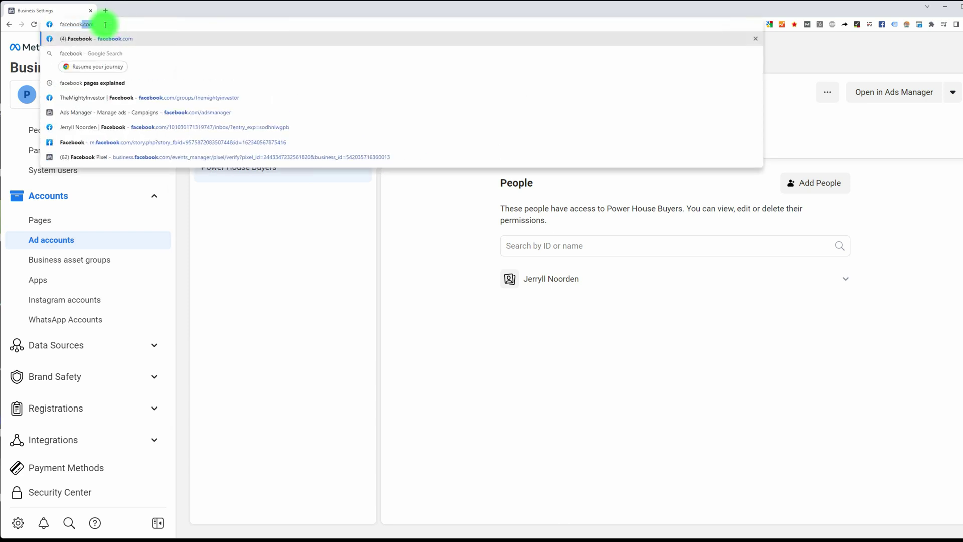
key(Return)
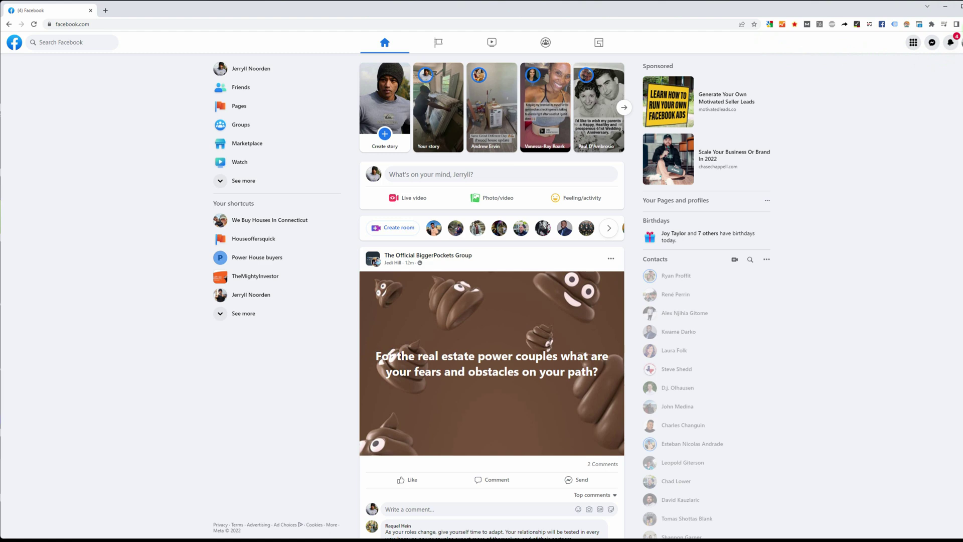
key(alt+f)
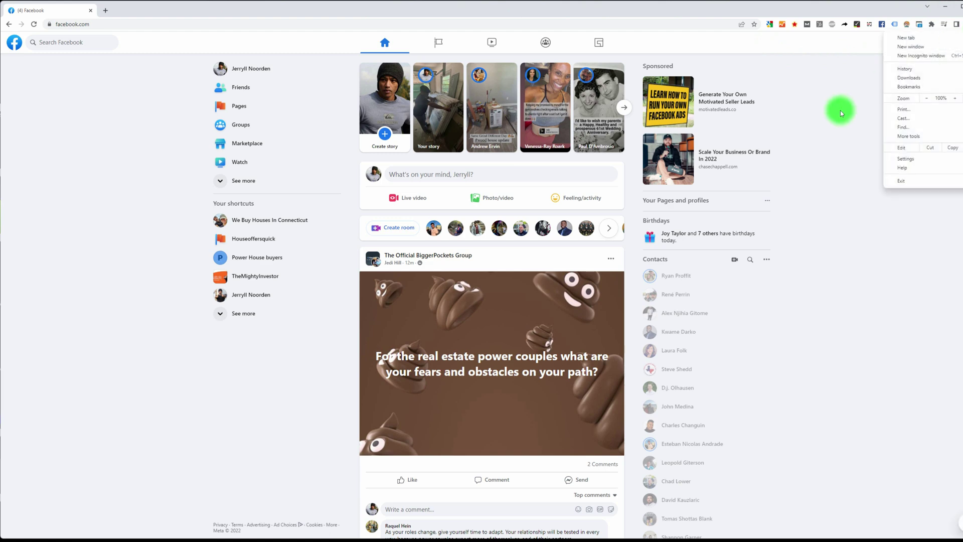
click(839, 107)
click(958, 43)
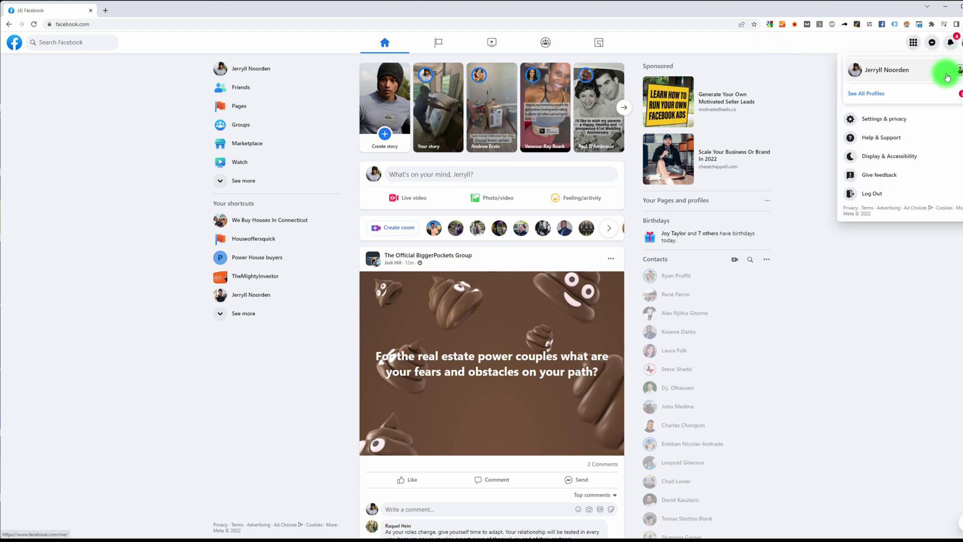
click(905, 119)
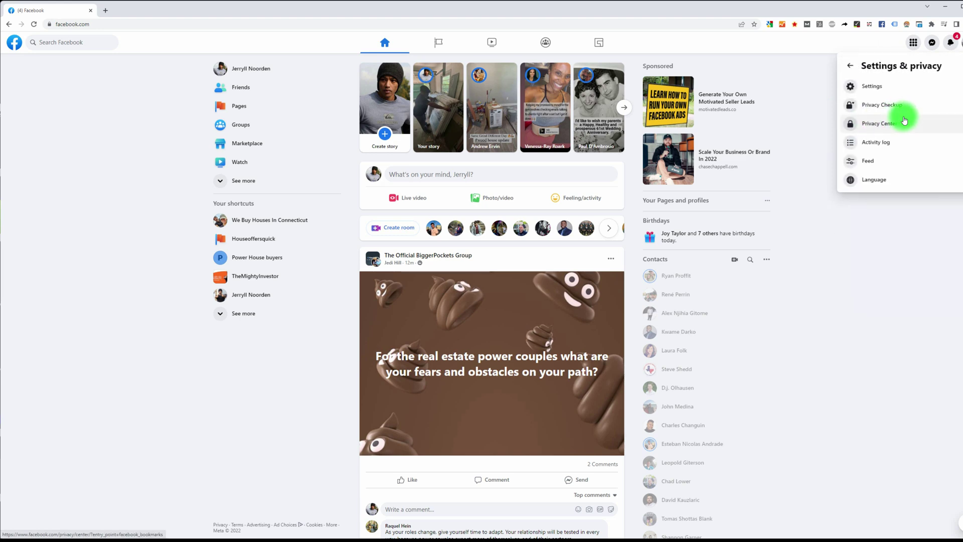
click(874, 92)
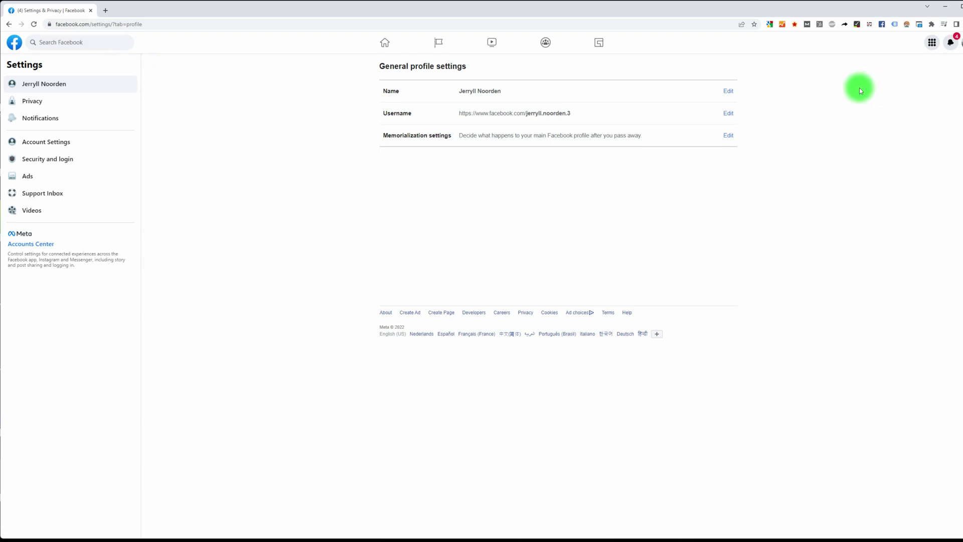
In Security and login, edit the Use two-factor authentication setting.
click(52, 165)
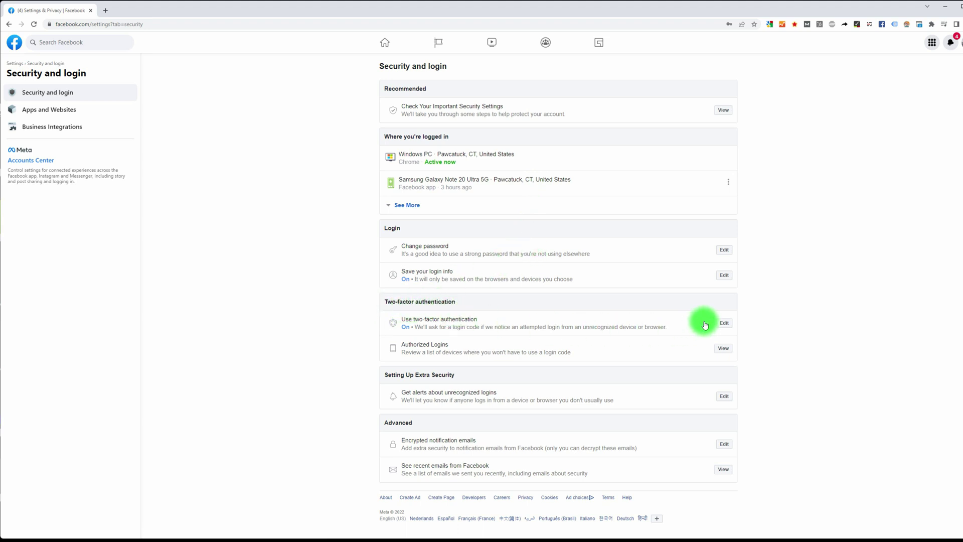
click(727, 326)
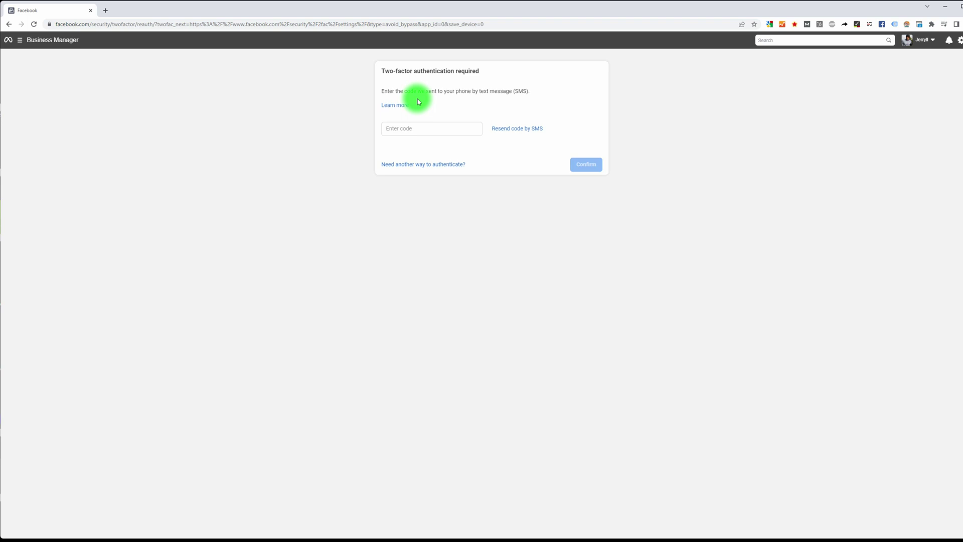
Enter the SMS verification code and confirm it.
click(393, 128)
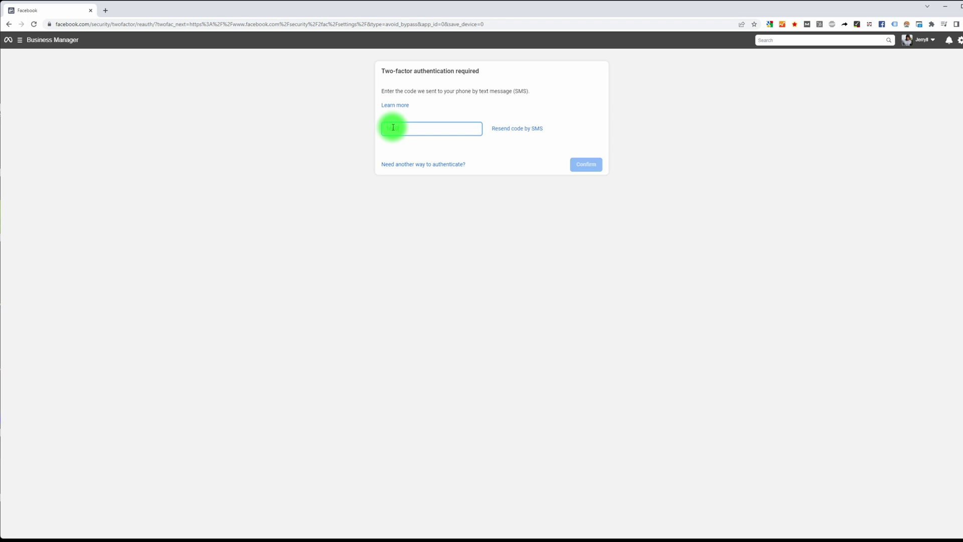
click(581, 166)
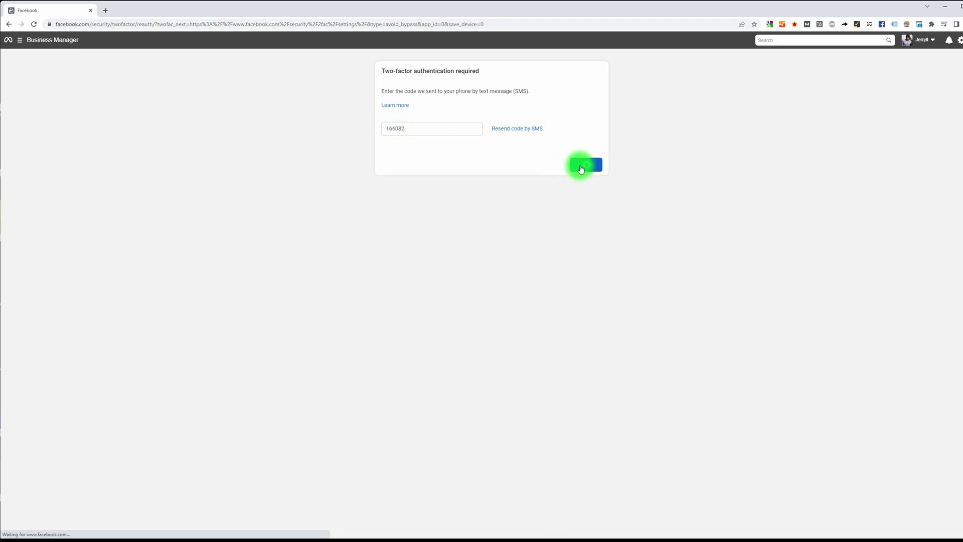